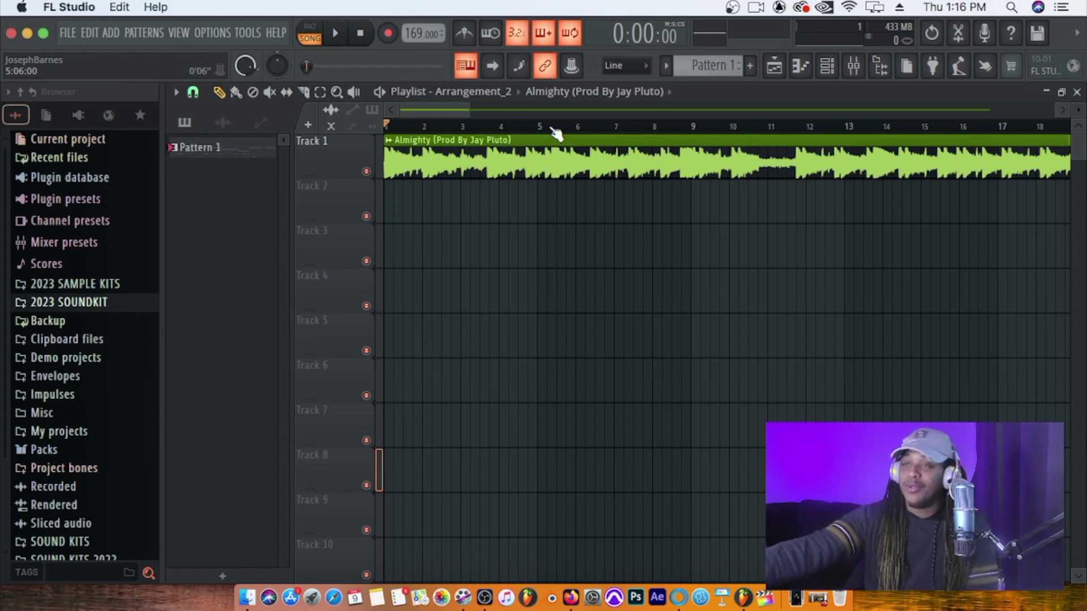
- Play the opening bars of the Almighty audio clip on Track 1 and stop playback
{"action": "left_click_drag", "start_coordinate": [469, 110], "coordinate": [465, 110]}
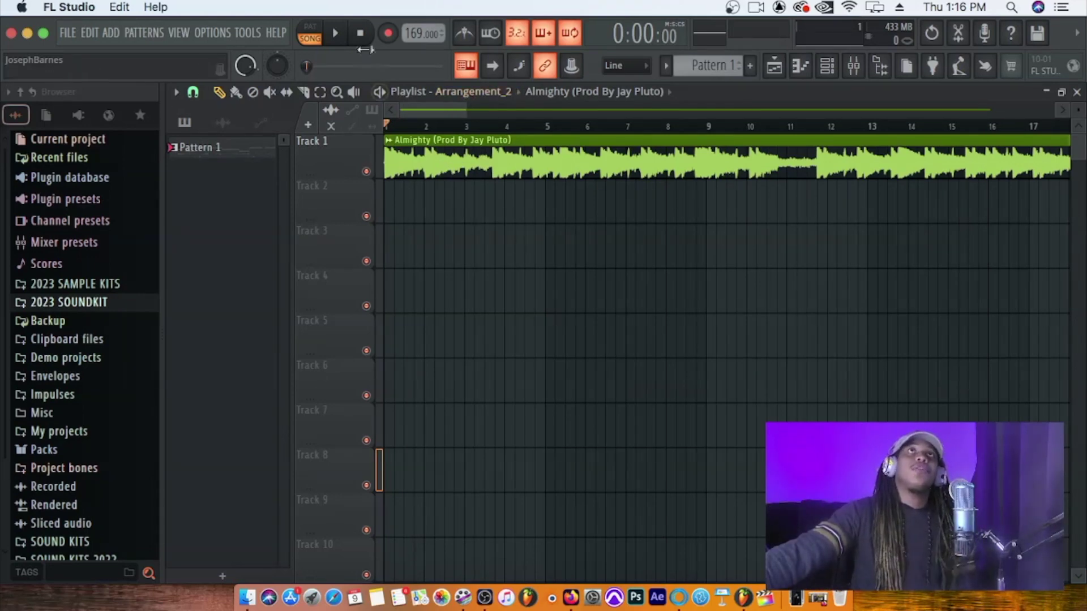
{"action": "left_click", "coordinate": [335, 32]}
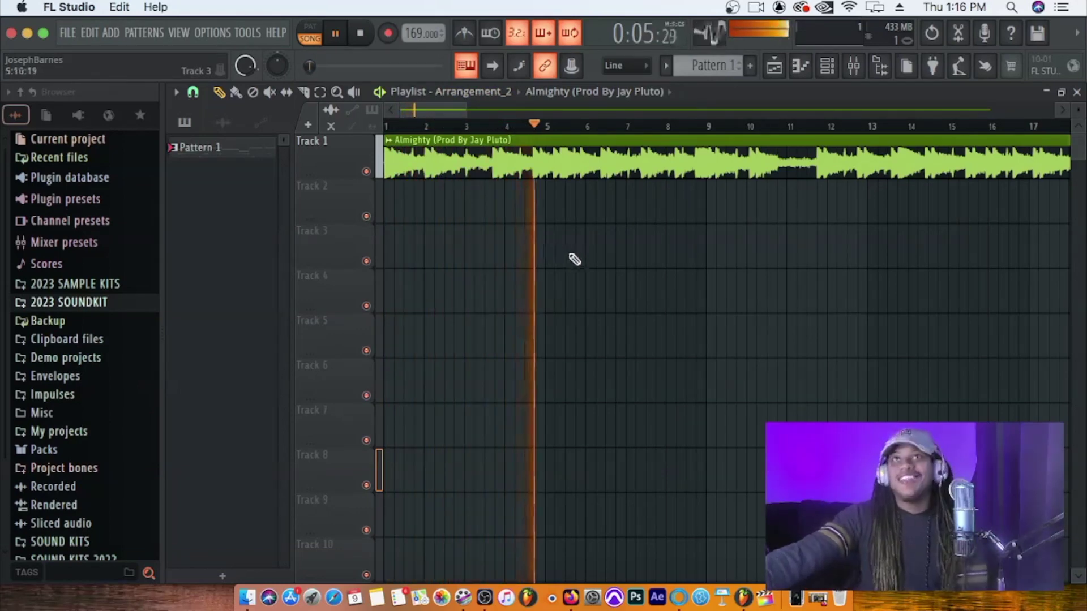
{"action": "key", "text": "space"}
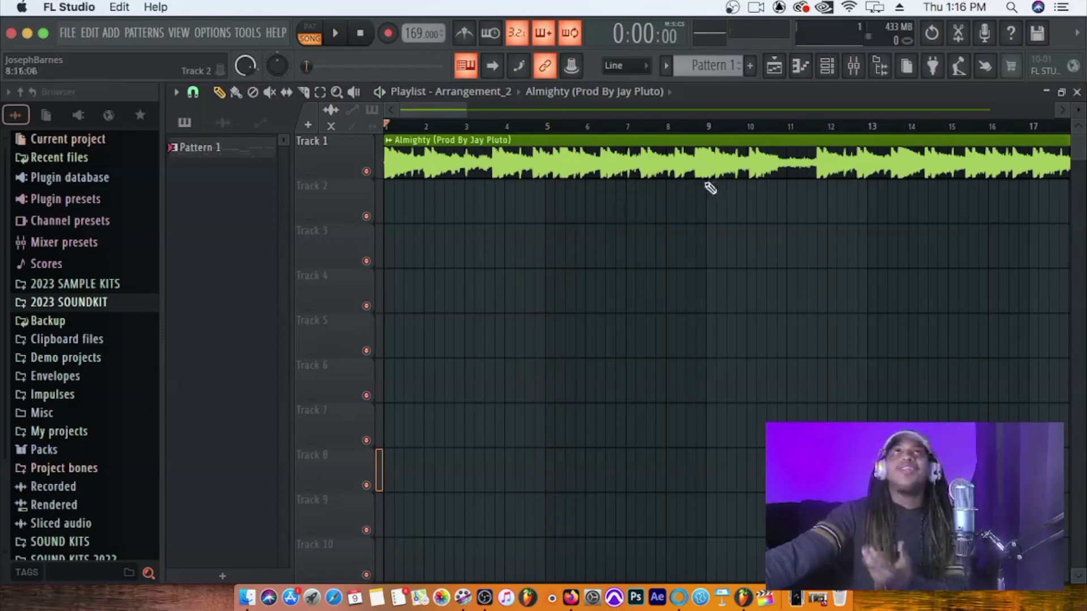
- Load ZGameEditor Visualizer into slot 6 of mixer track Insert 1
{"action": "left_click", "coordinate": [854, 67]}
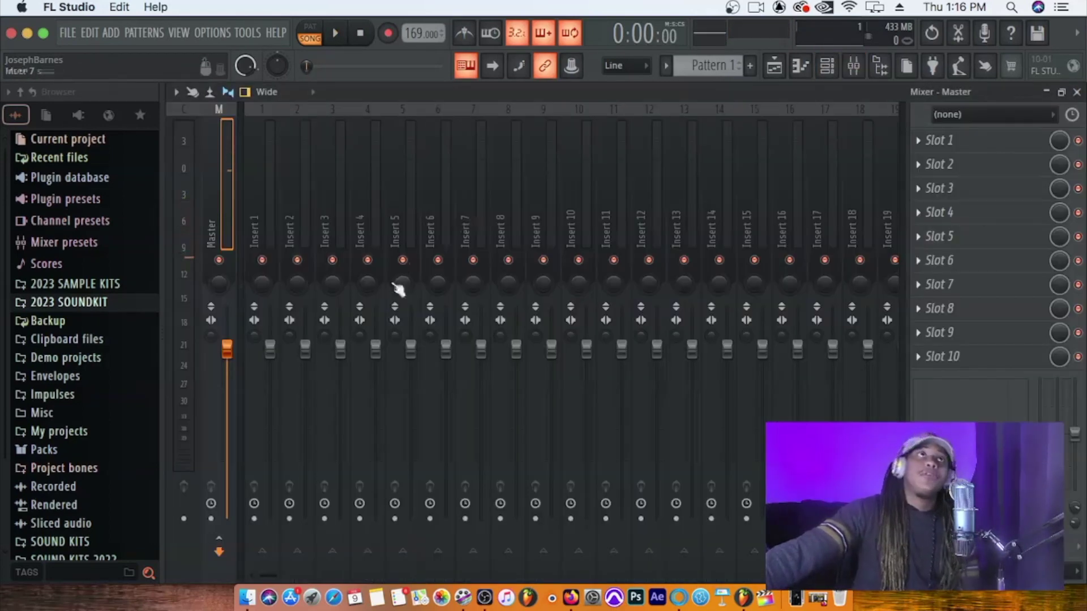
{"action": "left_click", "coordinate": [259, 232]}
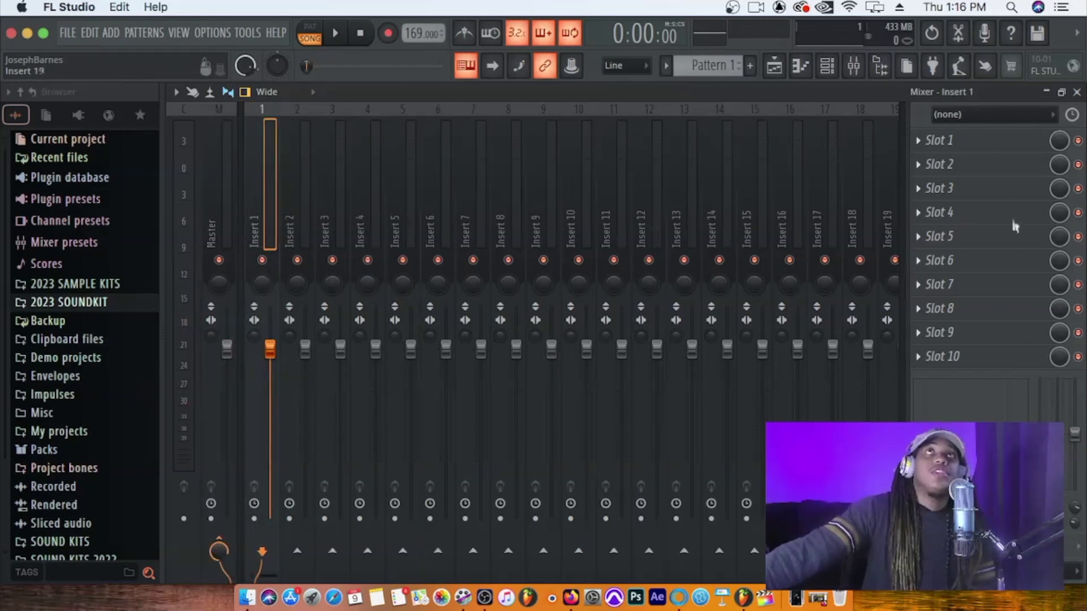
{"action": "left_click", "coordinate": [919, 263]}
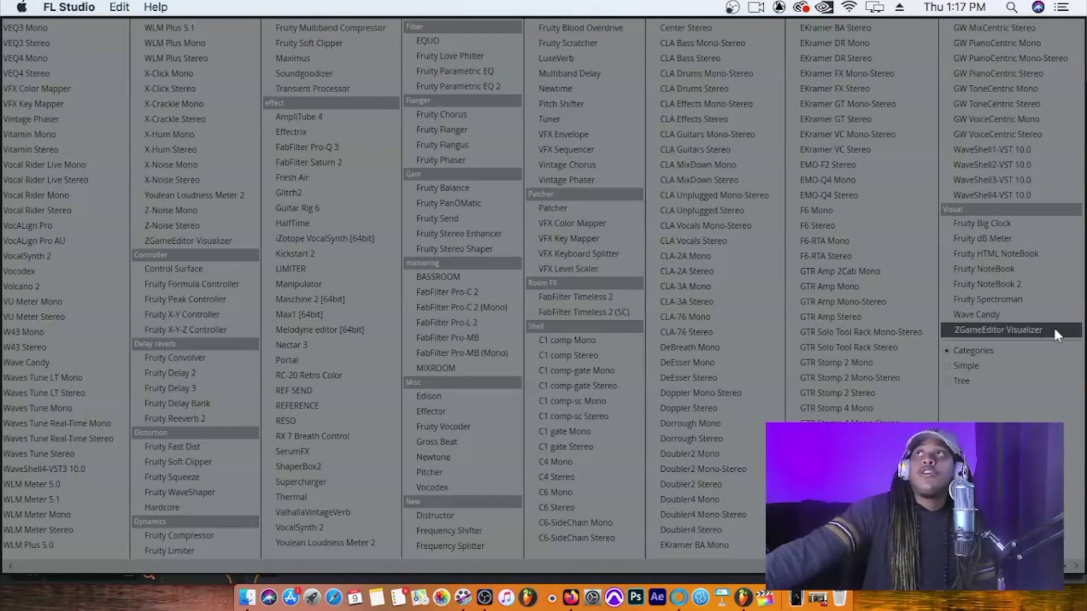
{"action": "left_click", "coordinate": [1015, 328]}
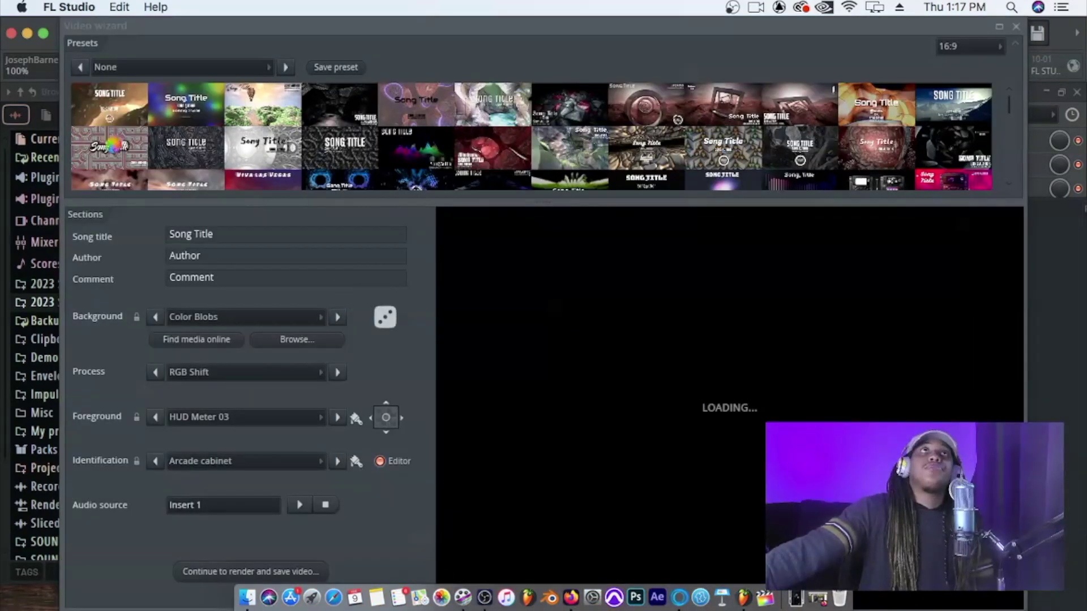
- Look through the preset thumbnails in the video wizard
{"action": "scroll", "coordinate": [311, 155], "scroll_direction": "down", "scroll_amount": 10}
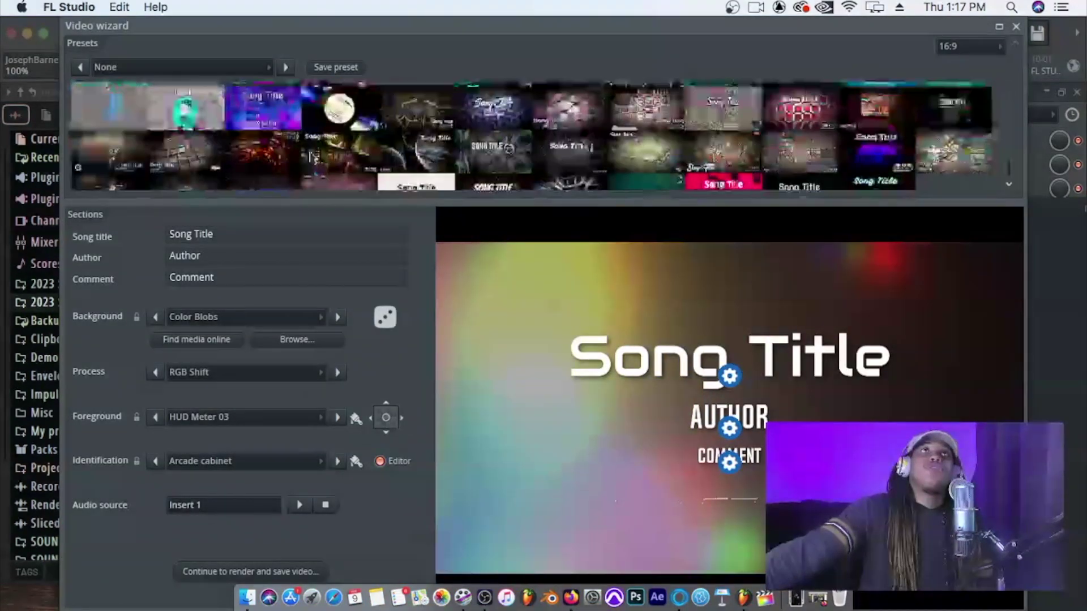
{"action": "scroll", "coordinate": [310, 155], "scroll_direction": "up", "scroll_amount": 10}
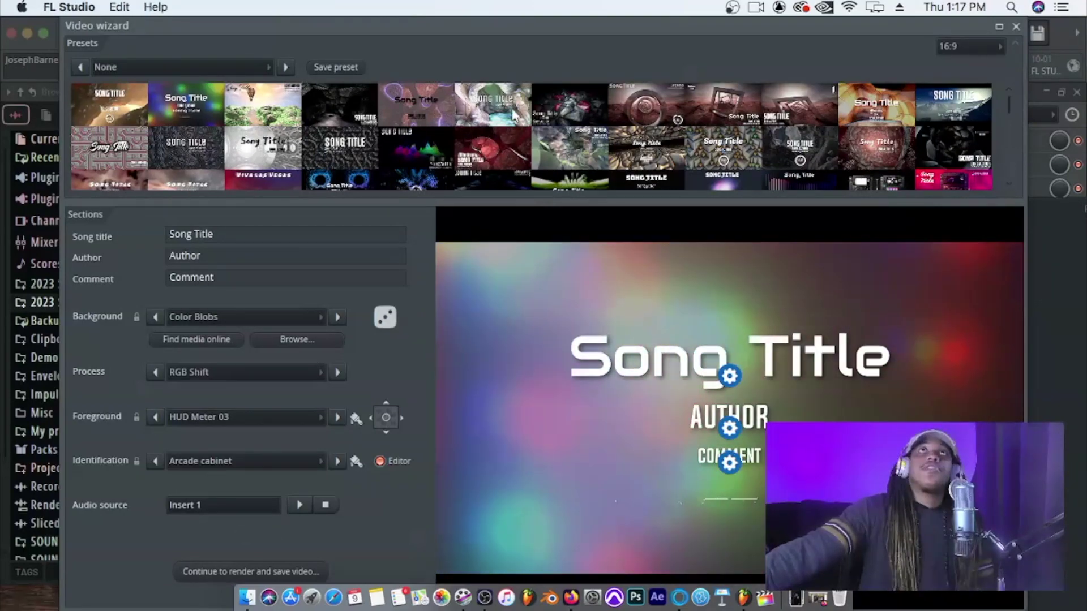
{"action": "scroll", "coordinate": [320, 158], "scroll_direction": "down", "scroll_amount": 2}
{"action": "scroll", "coordinate": [321, 152], "scroll_direction": "down", "scroll_amount": 3}
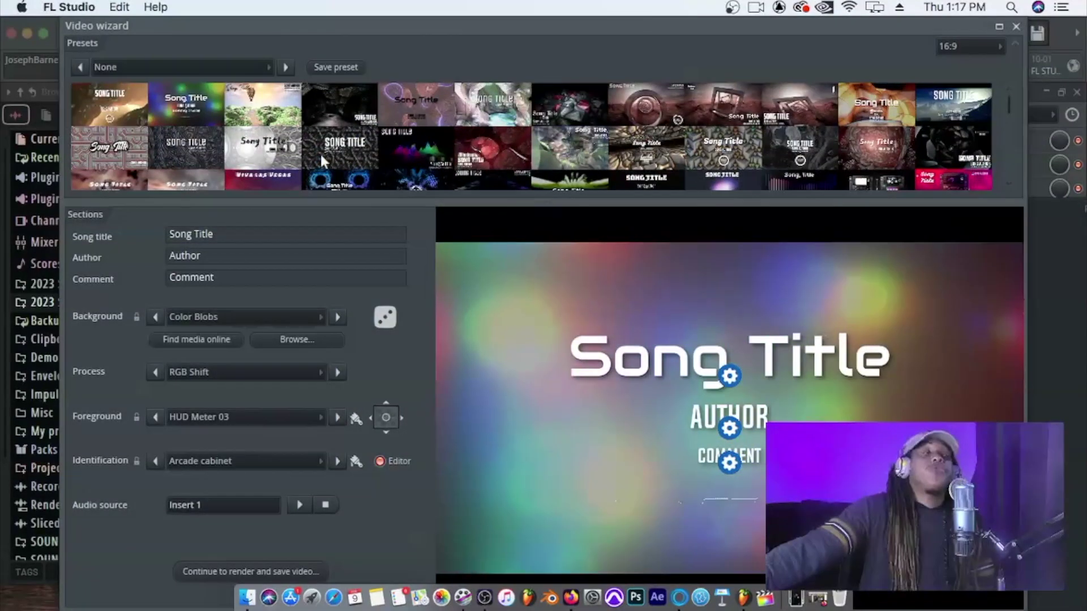
{"action": "scroll", "coordinate": [320, 151], "scroll_direction": "down", "scroll_amount": 3}
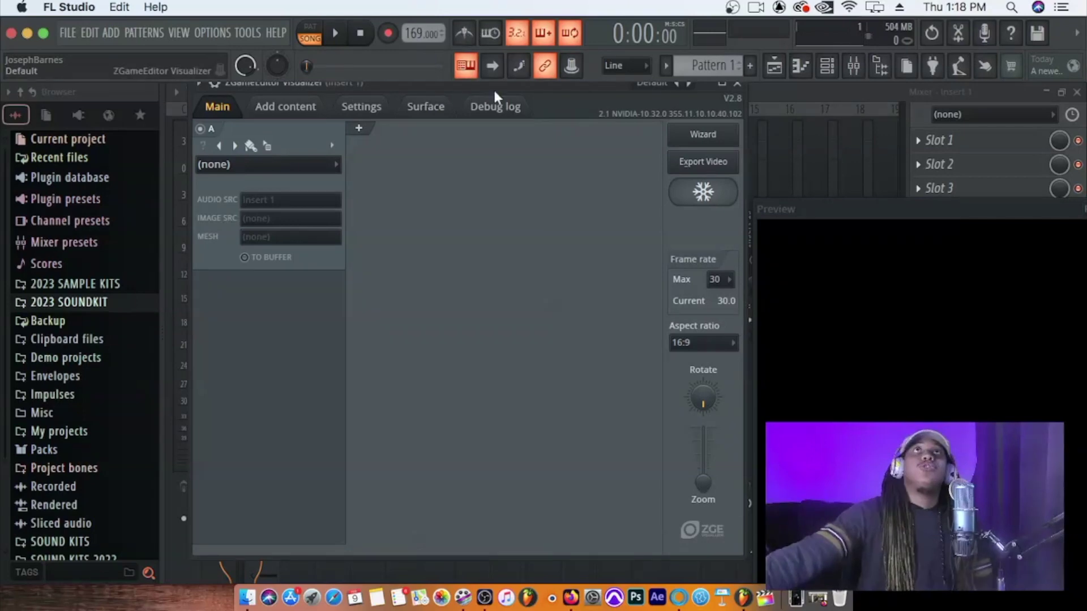
- Add DUKE_DEUCE_.jpg to the visualizer's image content by searching for "duke deuce", and return to the main layer view
{"action": "left_click_drag", "start_coordinate": [498, 86], "coordinate": [517, 113]}
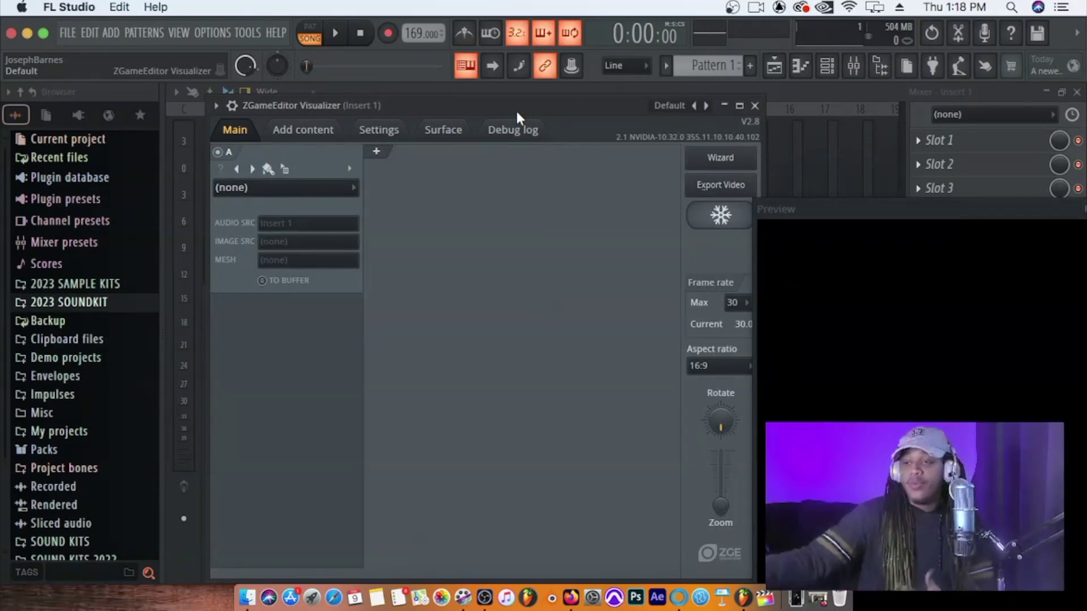
{"action": "left_click", "coordinate": [324, 135]}
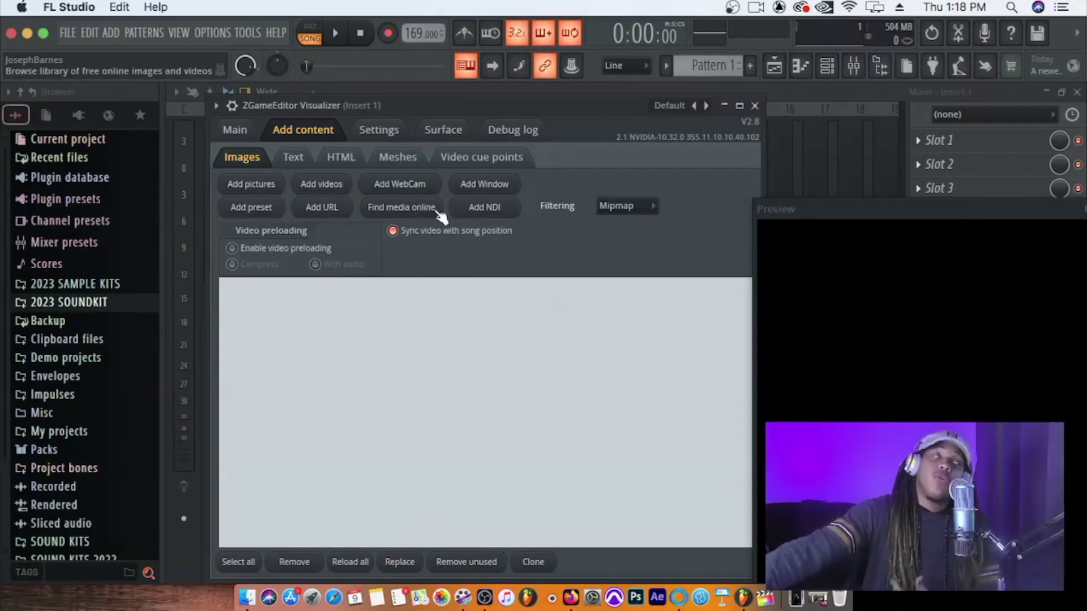
{"action": "left_click", "coordinate": [268, 189]}
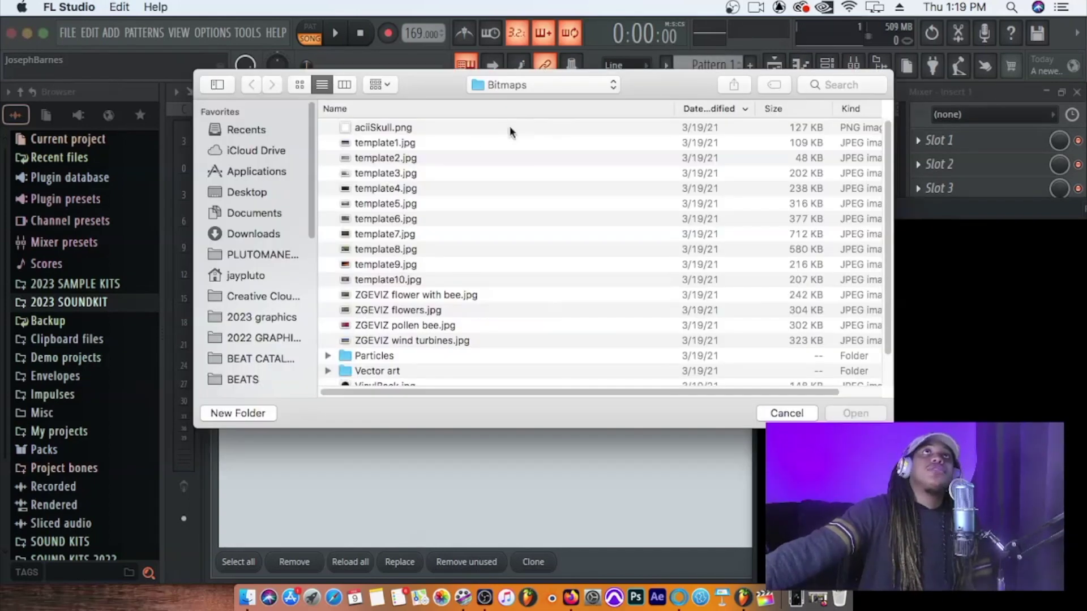
{"action": "left_click", "coordinate": [861, 86]}
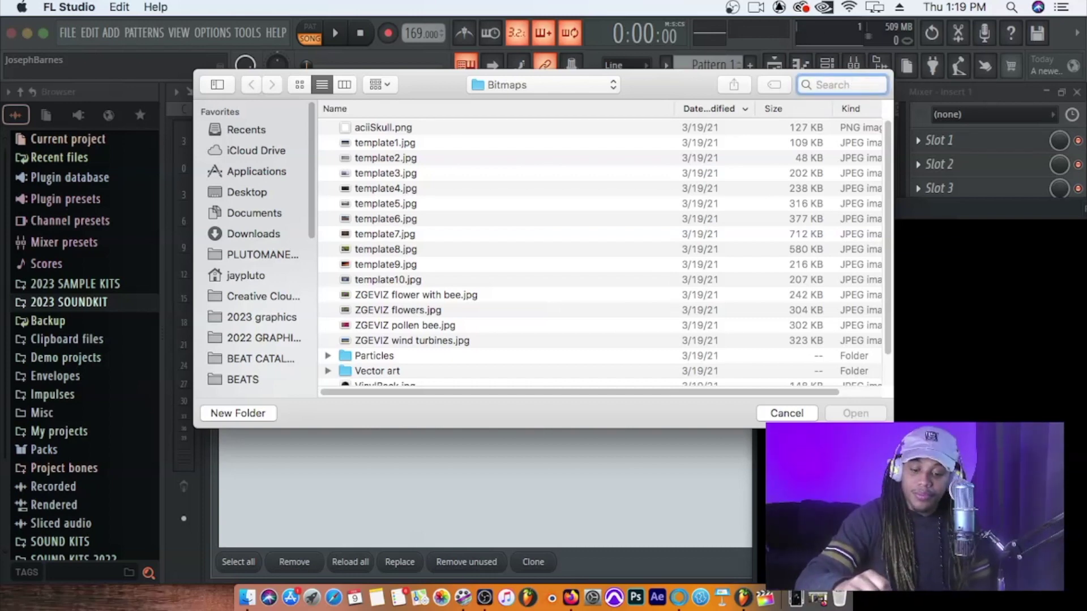
{"action": "type", "text": "duke"}
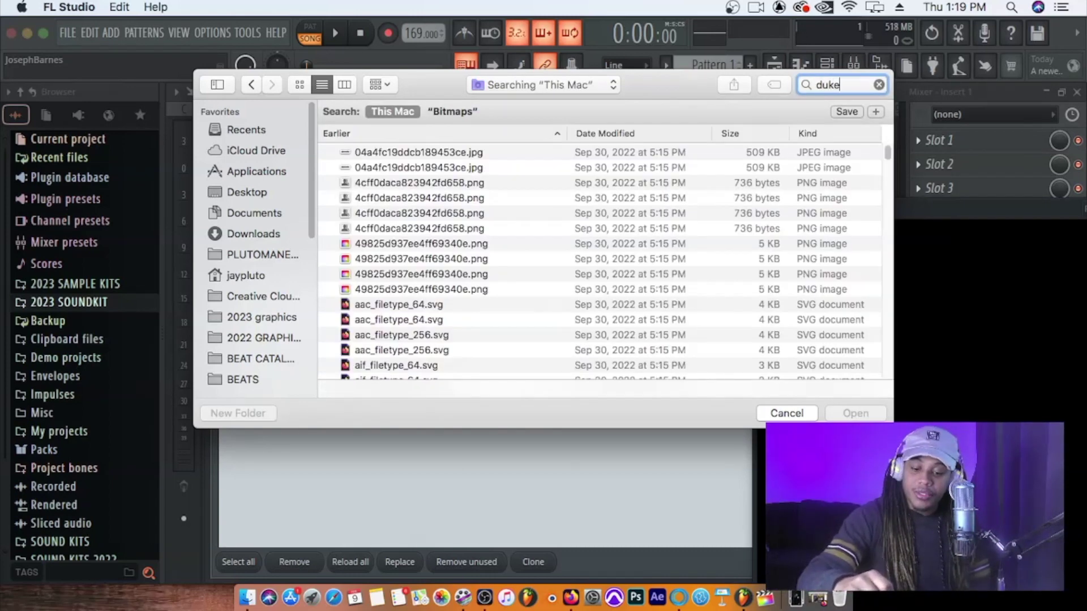
{"action": "type", "text": " de"}
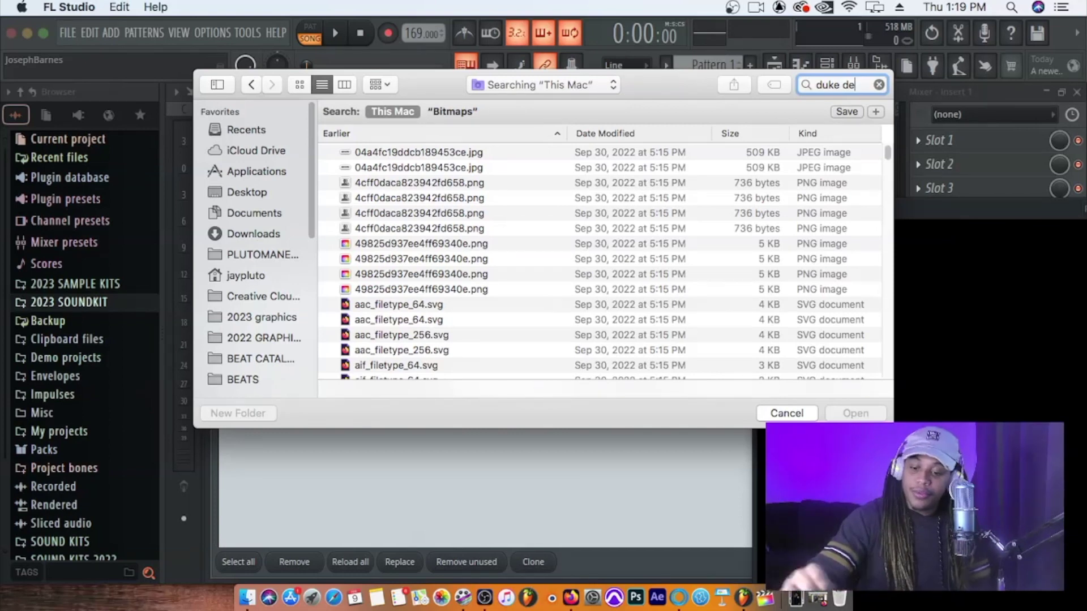
{"action": "type", "text": "uce"}
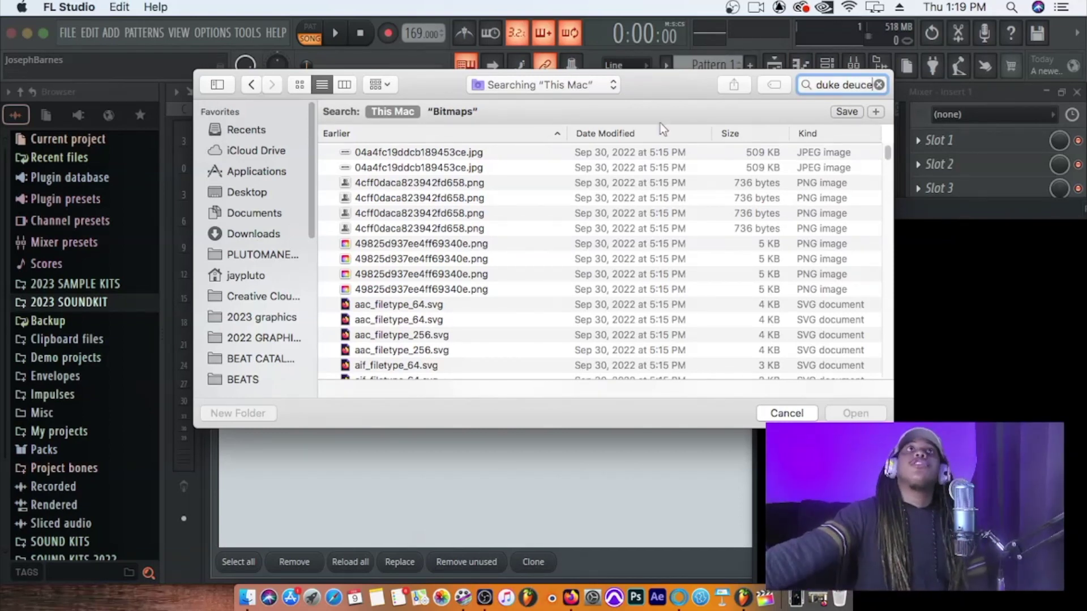
{"action": "left_click", "coordinate": [468, 184]}
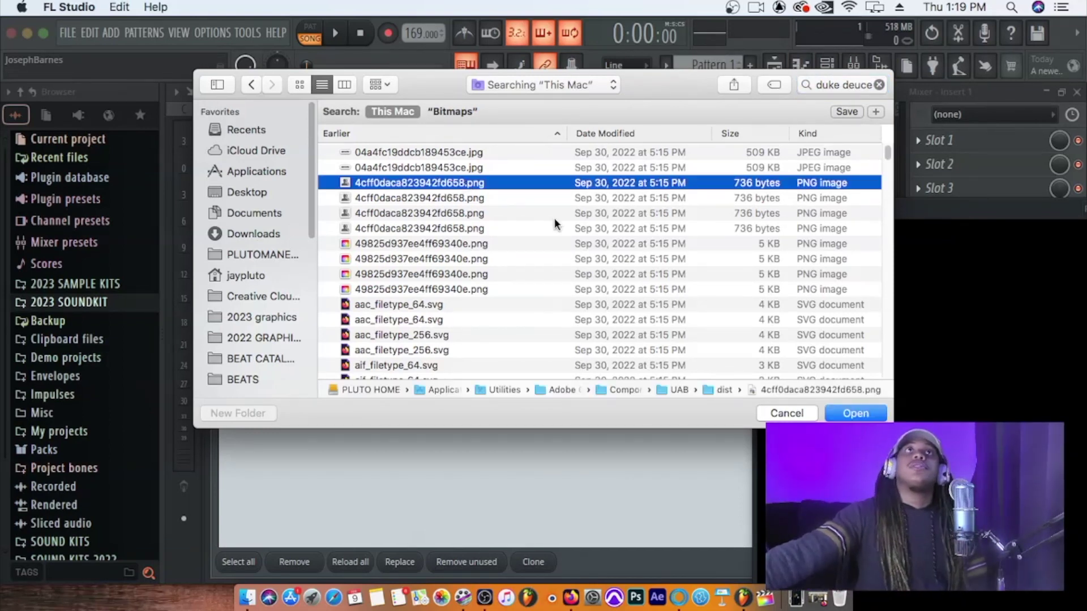
{"action": "left_click", "coordinate": [838, 153]}
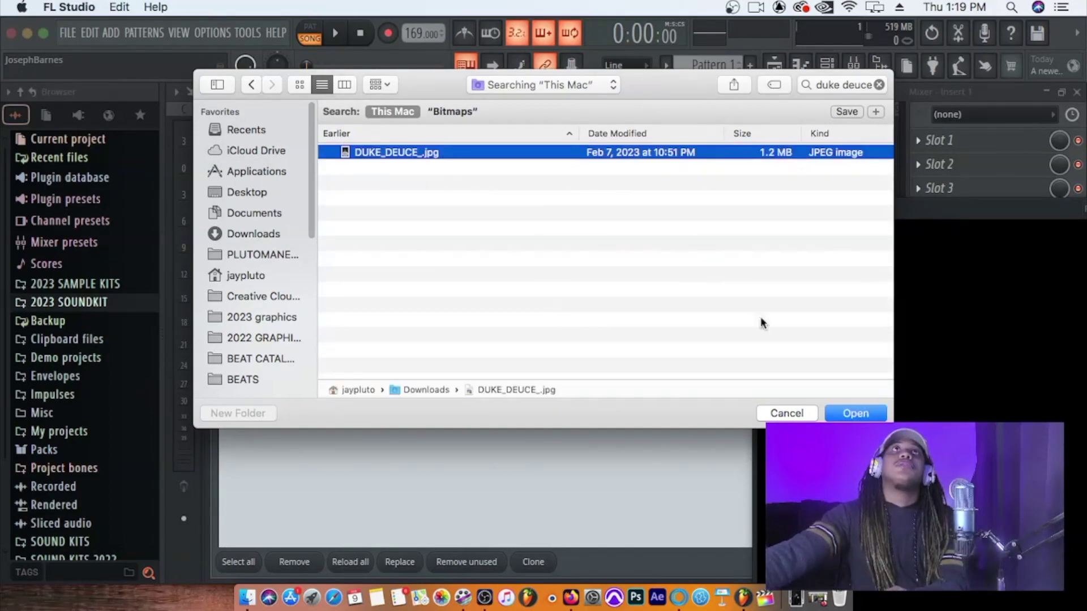
{"action": "left_click", "coordinate": [855, 413]}
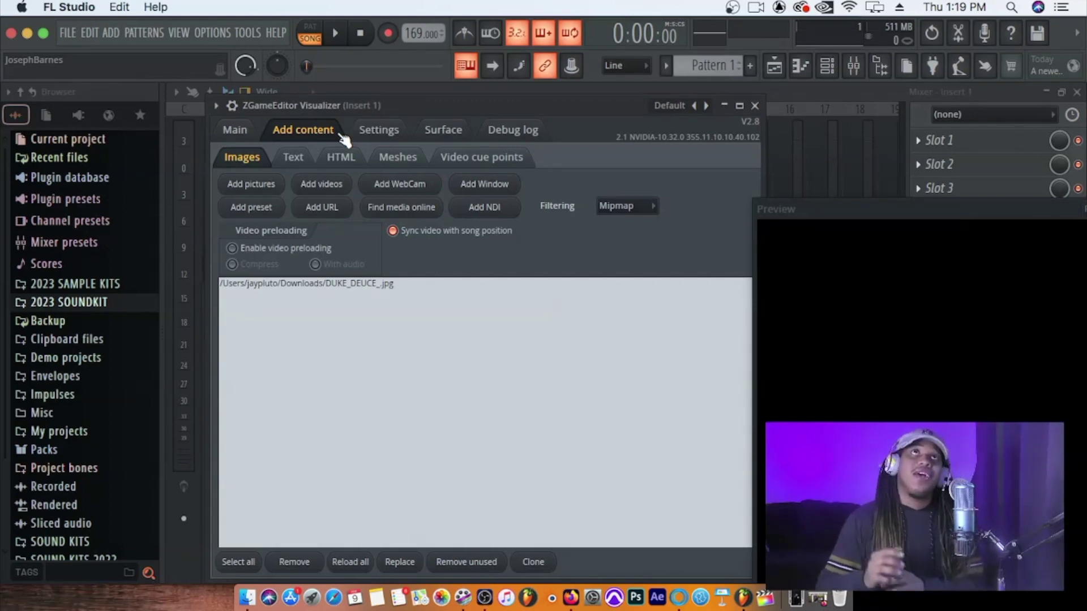
{"action": "left_click", "coordinate": [234, 131]}
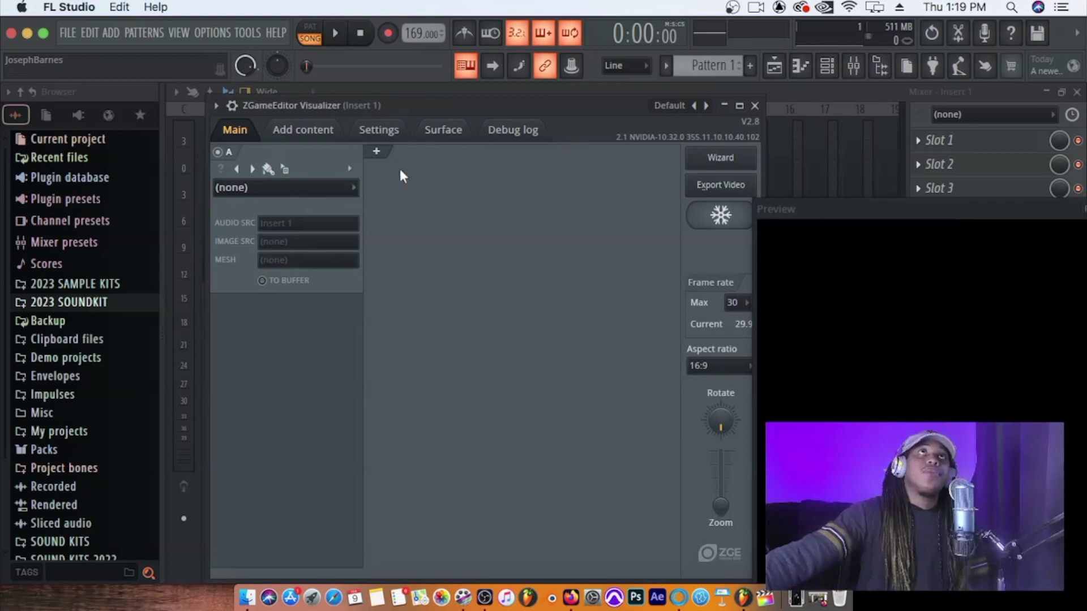
{"action": "left_click", "coordinate": [308, 192]}
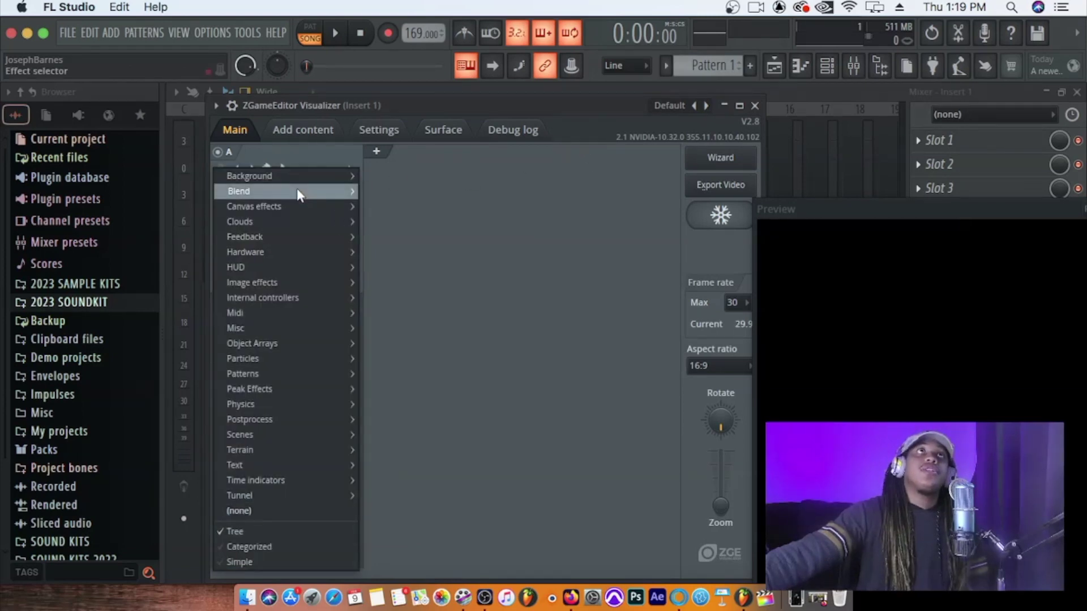
{"action": "left_click", "coordinate": [298, 188]}
{"action": "left_click", "coordinate": [472, 240]}
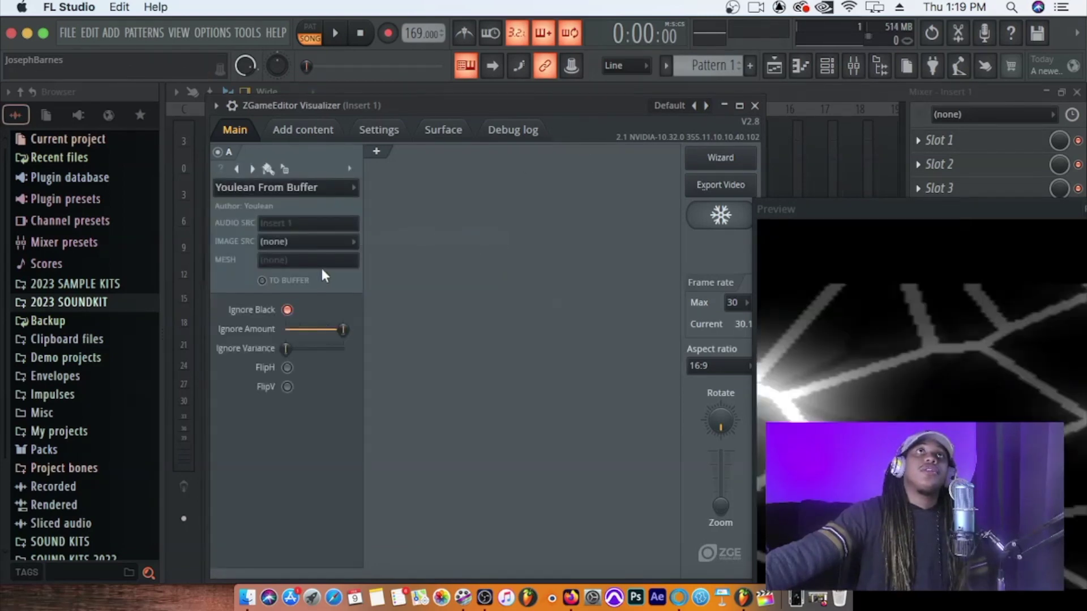
- Set layer A's effect to Image and use DUKE_DEUCE_.jpg as its image source
{"action": "left_click", "coordinate": [250, 187]}
{"action": "mouse_move", "coordinate": [274, 177]}
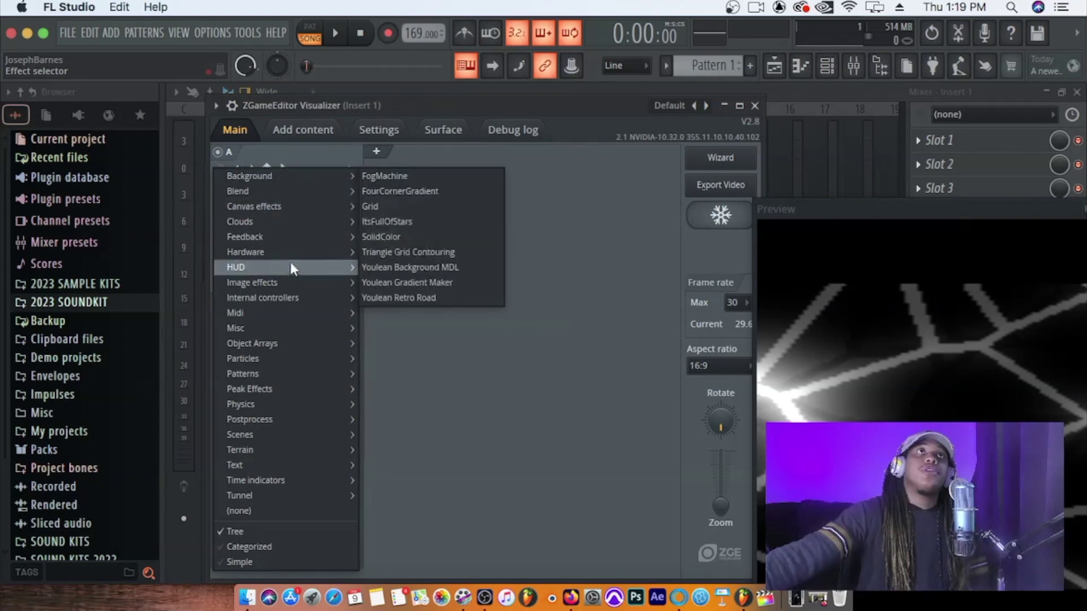
{"action": "mouse_move", "coordinate": [283, 284]}
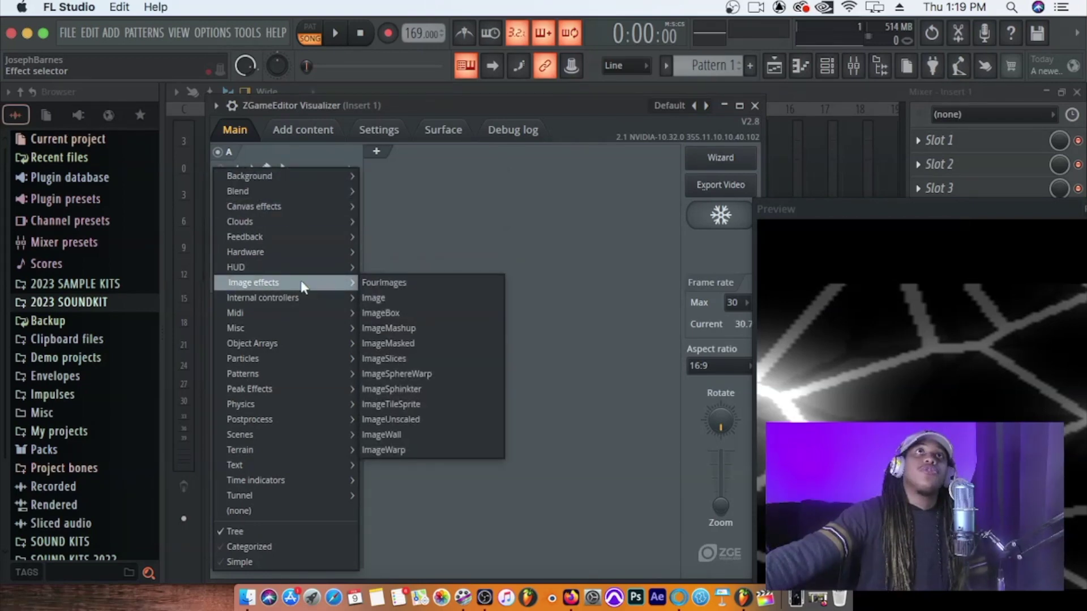
{"action": "left_click", "coordinate": [420, 304]}
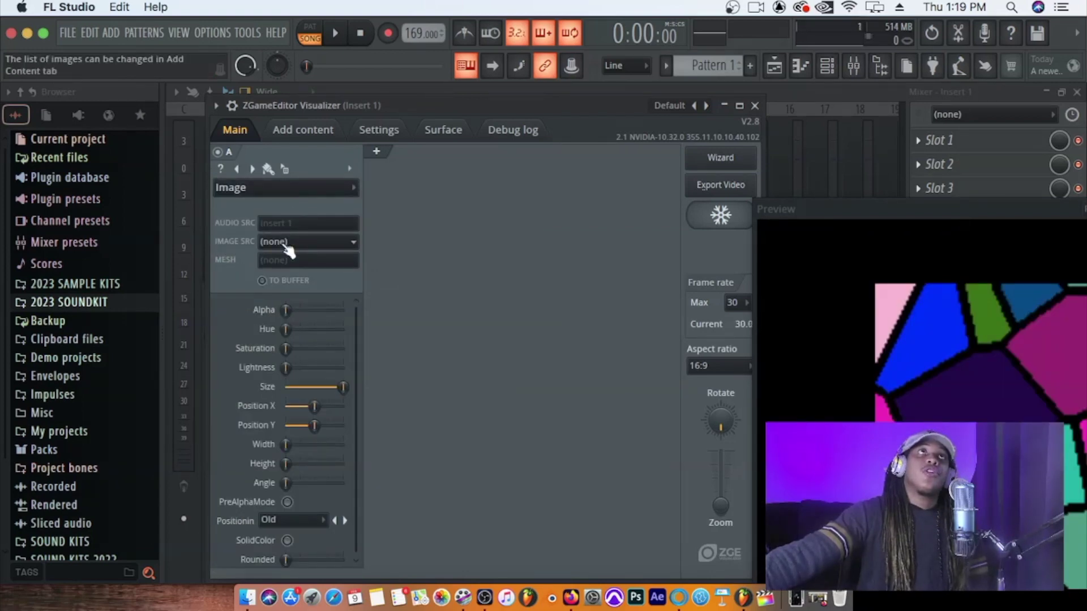
{"action": "left_click", "coordinate": [347, 242]}
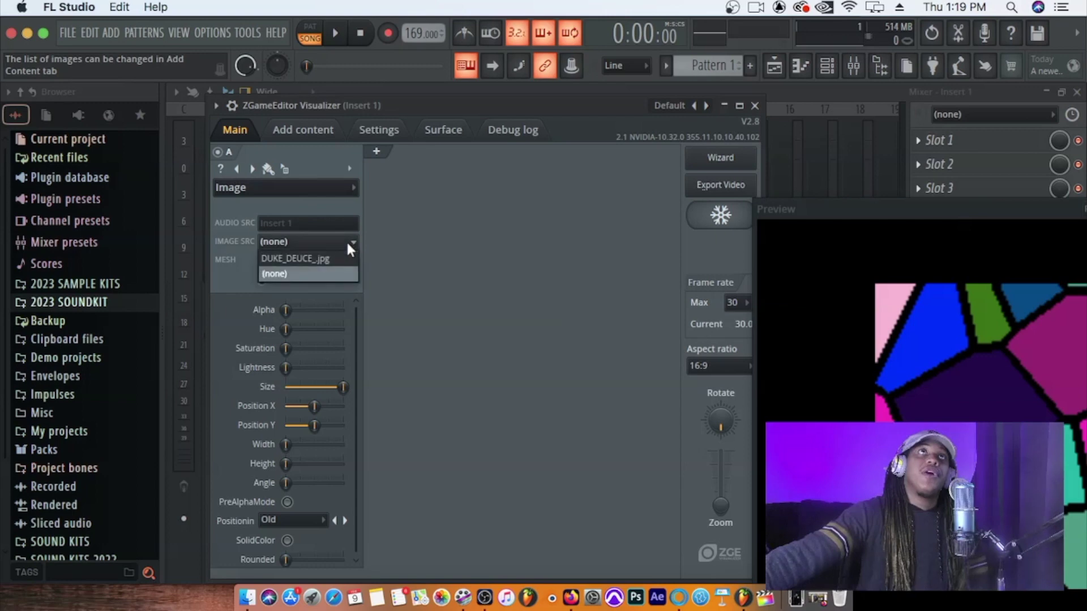
{"action": "left_click", "coordinate": [313, 258]}
- Arrange the visualizer and preview windows side by side and choose the 16:9 aspect ratio
{"action": "left_click_drag", "start_coordinate": [893, 211], "coordinate": [723, 190]}
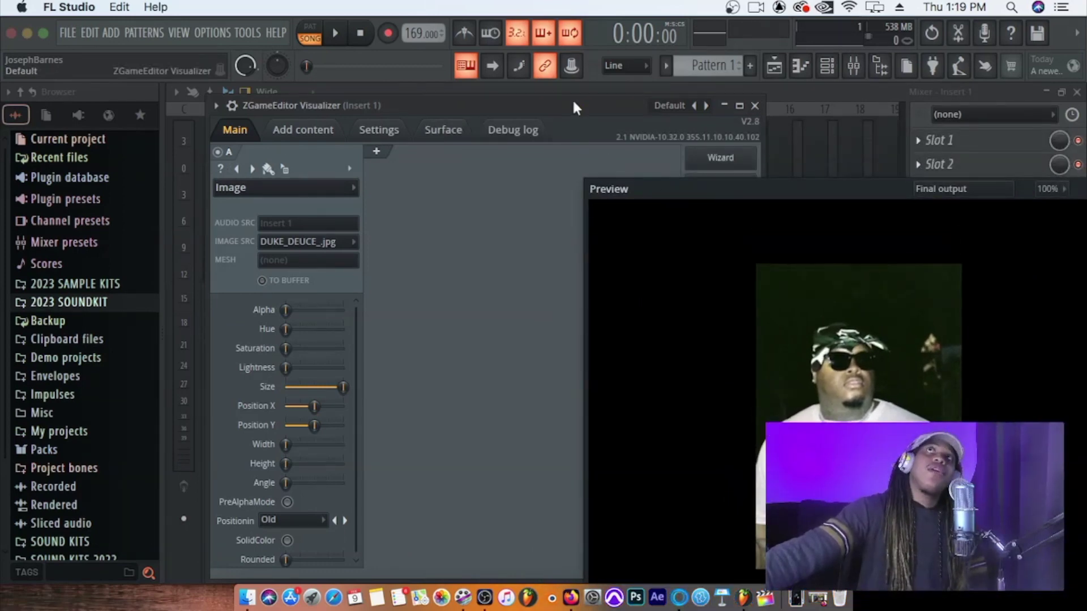
{"action": "left_click_drag", "start_coordinate": [571, 97], "coordinate": [467, 97]}
{"action": "left_click_drag", "start_coordinate": [691, 191], "coordinate": [773, 160]}
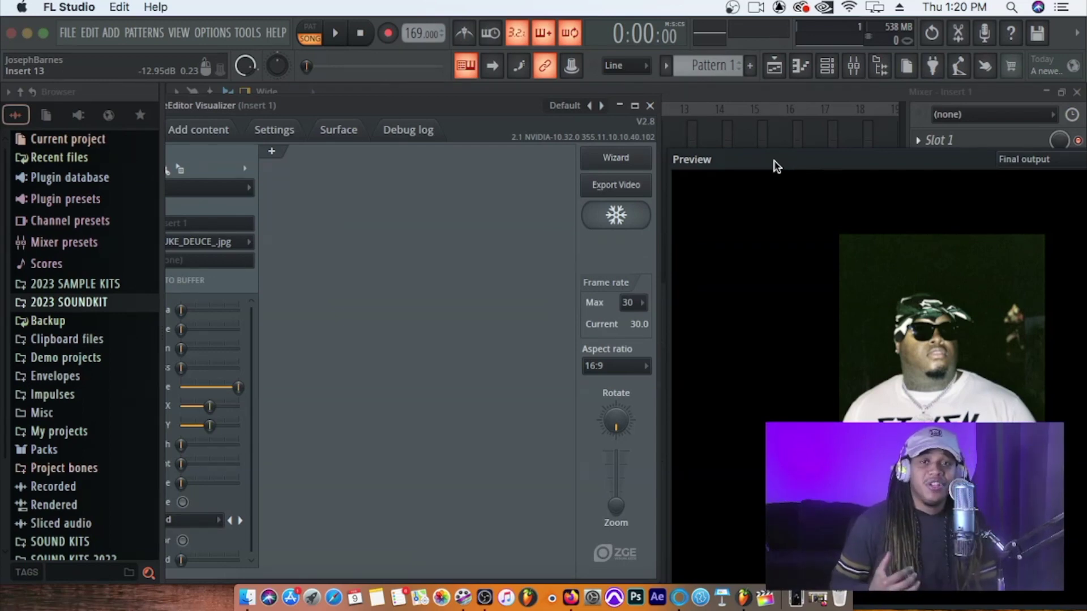
{"action": "left_click", "coordinate": [622, 367]}
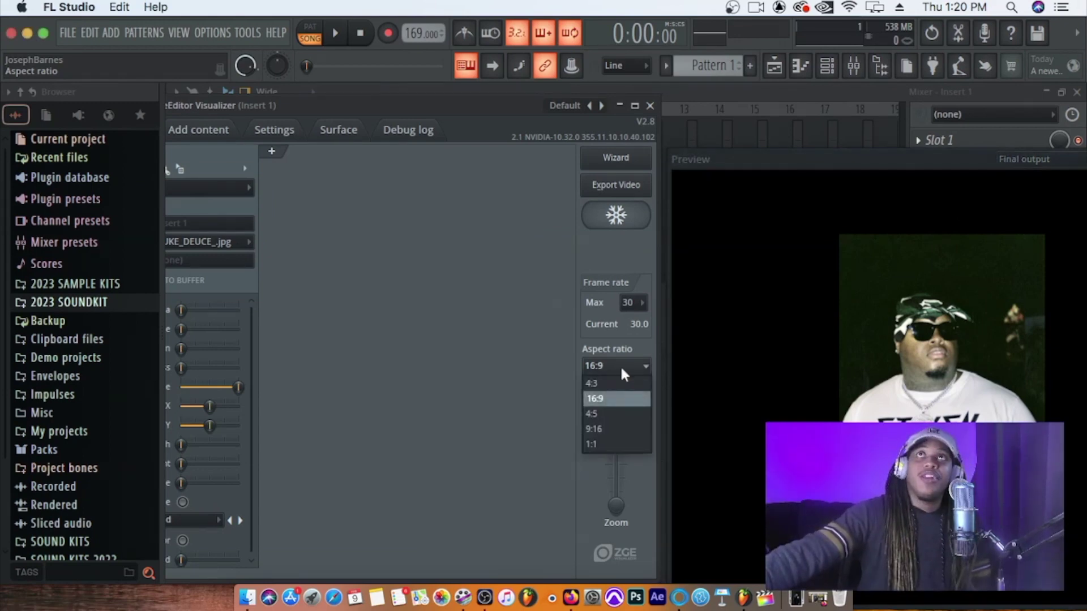
{"action": "left_click", "coordinate": [616, 398]}
{"action": "left_click_drag", "start_coordinate": [302, 105], "coordinate": [403, 105]}
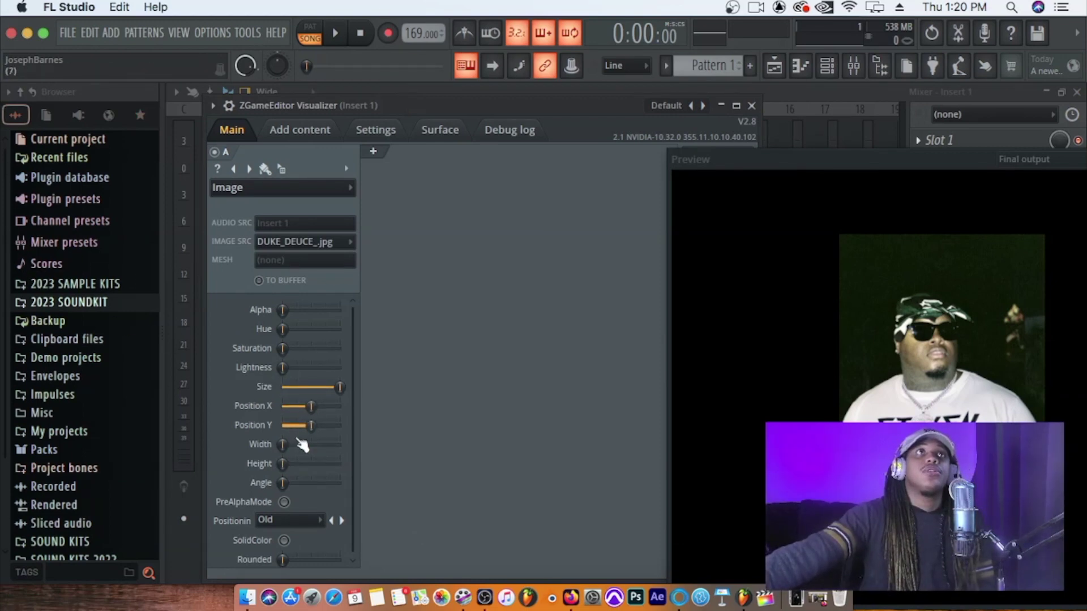
- Increase layer A's Width and Height so the picture fills the 16:9 preview frame
{"action": "left_click_drag", "start_coordinate": [287, 444], "coordinate": [295, 464]}
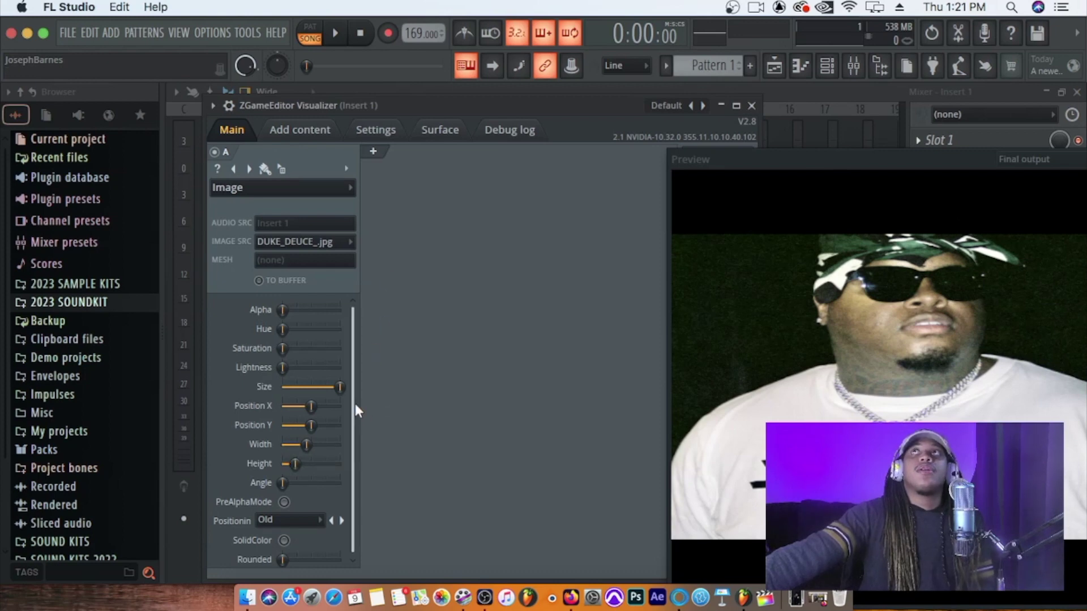
{"action": "scroll", "coordinate": [355, 403], "scroll_direction": "down", "scroll_amount": 2}
{"action": "scroll", "coordinate": [355, 439], "scroll_direction": "up", "scroll_amount": 2}
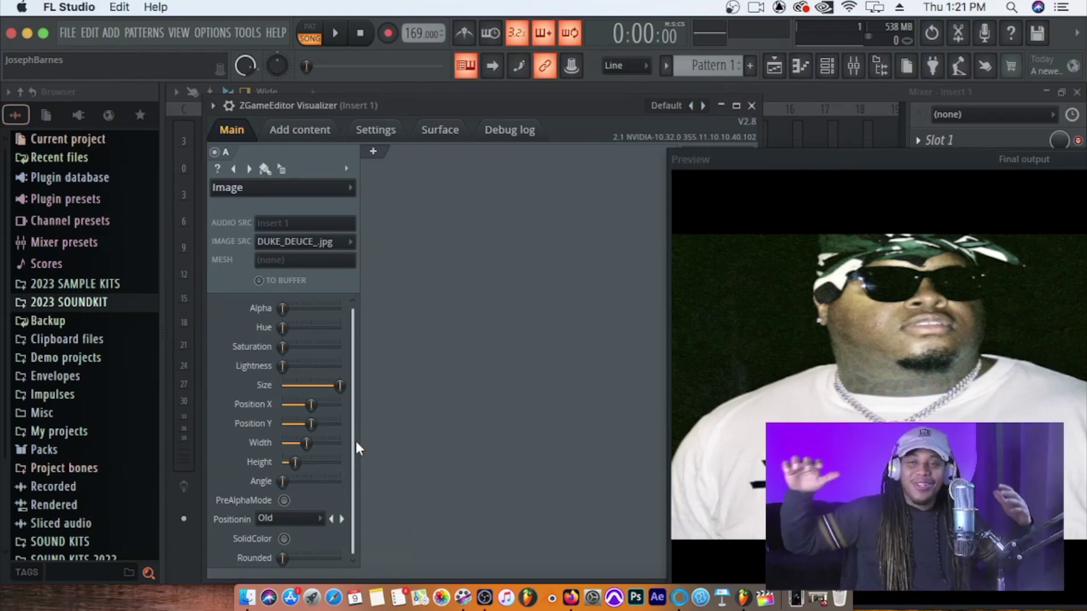
- Add layer B to the visualizer and set its effect to the Youlean Blur postprocess
{"action": "left_click", "coordinate": [373, 152]}
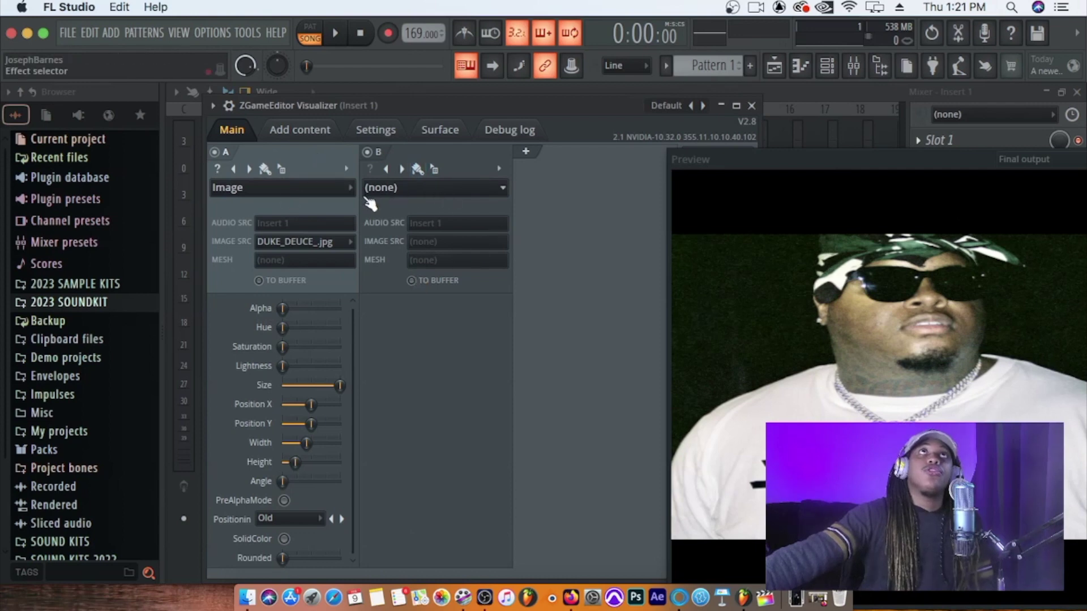
{"action": "left_click", "coordinate": [486, 196]}
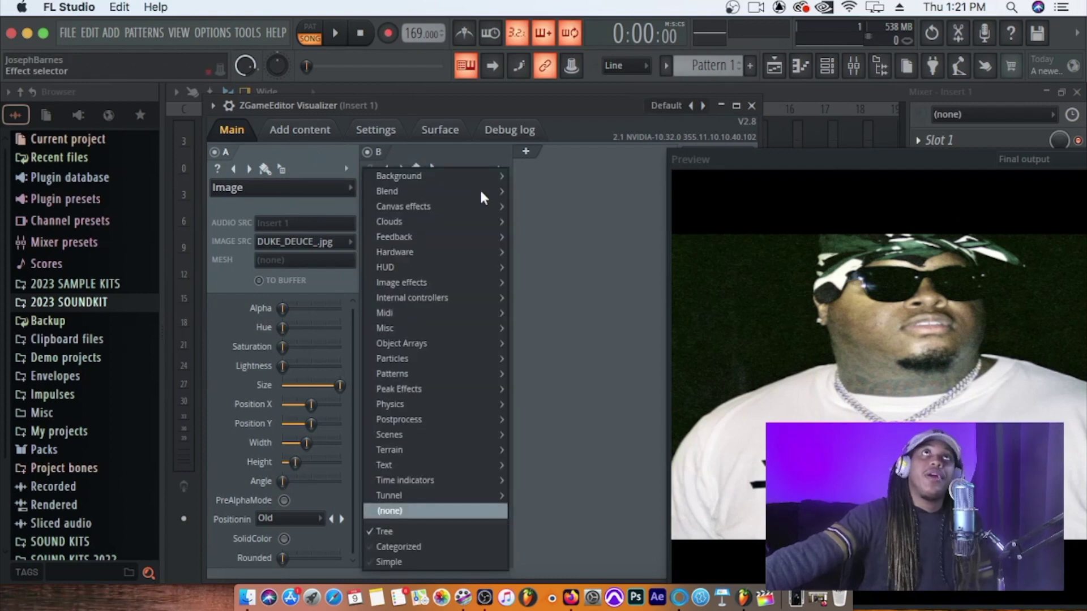
{"action": "mouse_move", "coordinate": [445, 343]}
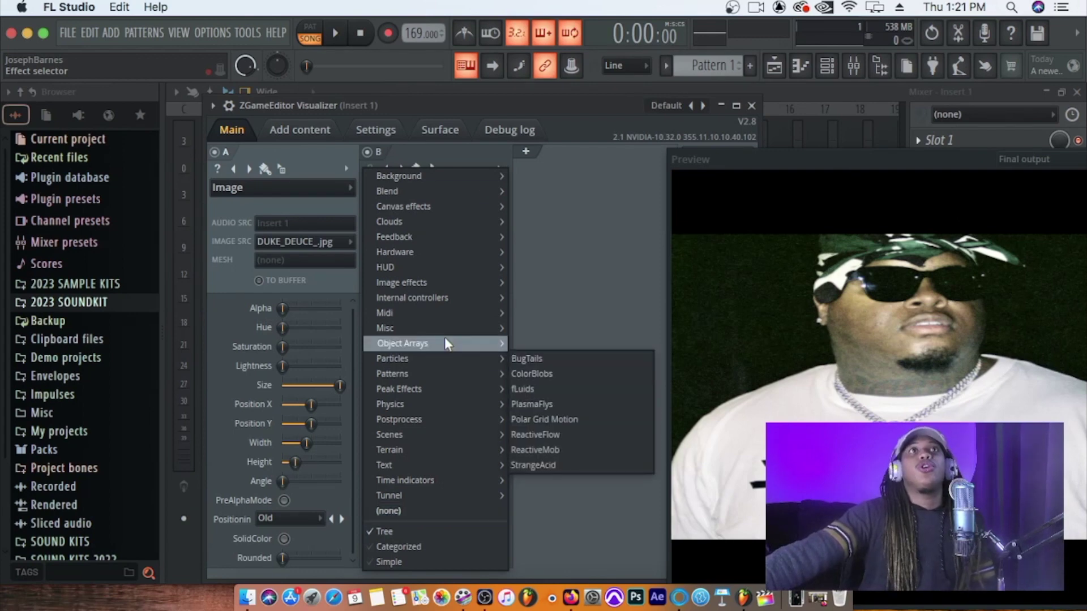
{"action": "mouse_move", "coordinate": [463, 419]}
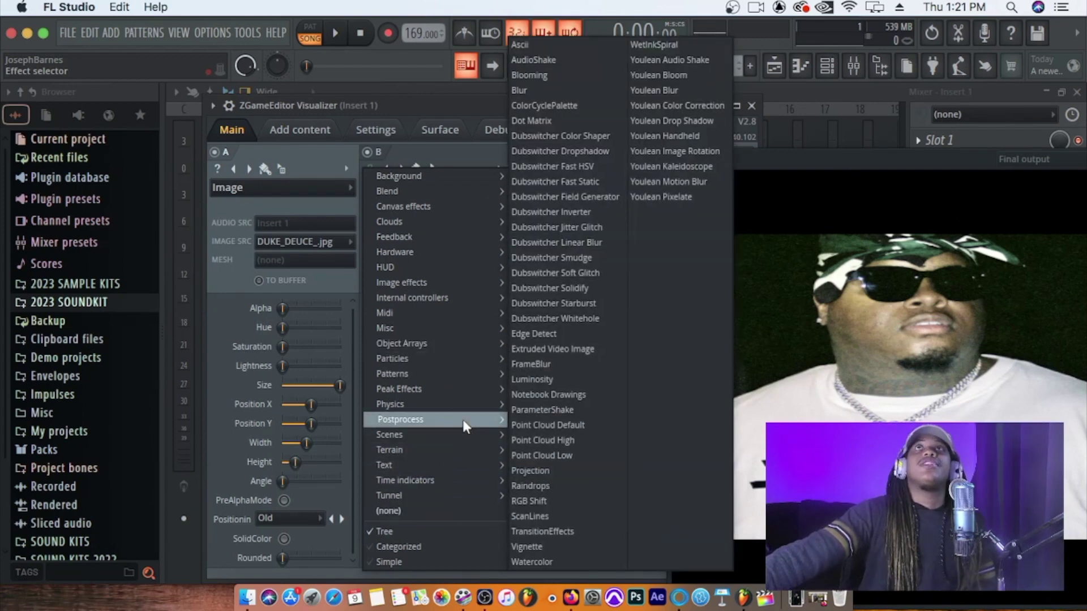
{"action": "left_click", "coordinate": [690, 87]}
{"action": "left_click", "coordinate": [426, 237]}
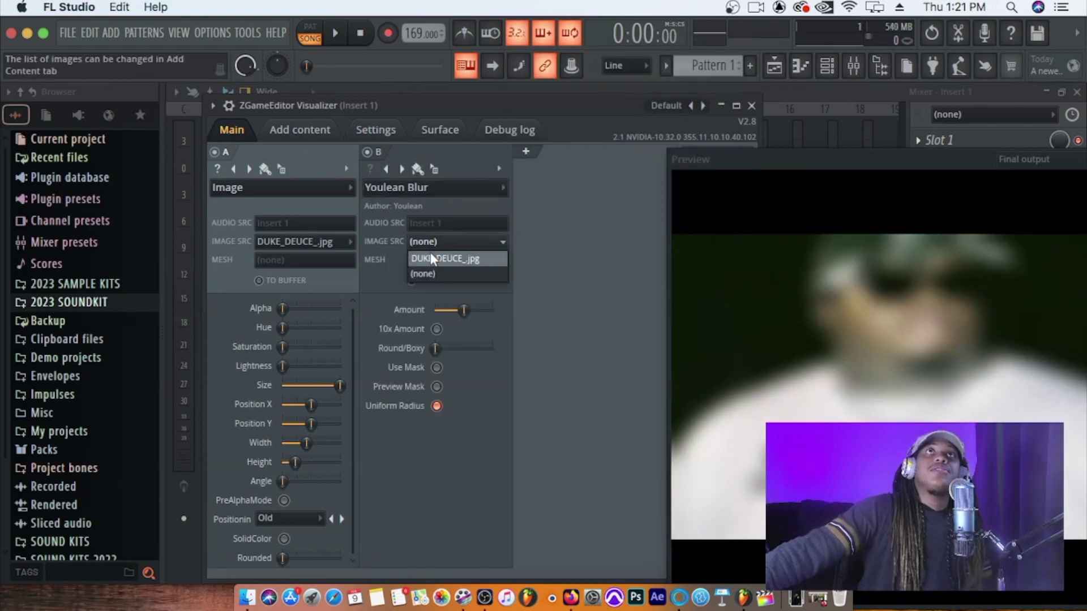
{"action": "left_click", "coordinate": [461, 187]}
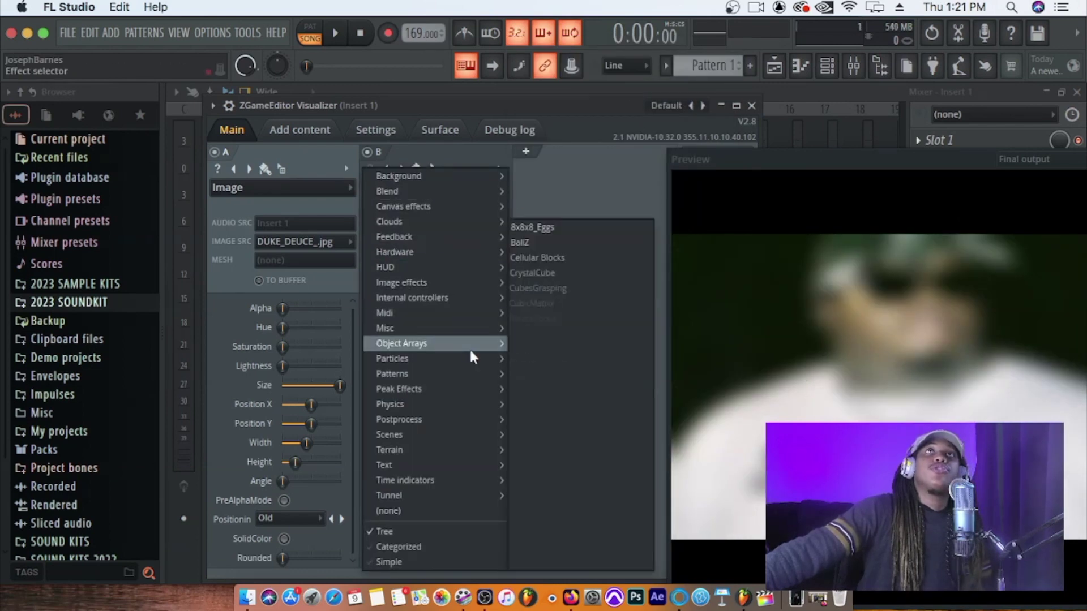
{"action": "mouse_move", "coordinate": [454, 419]}
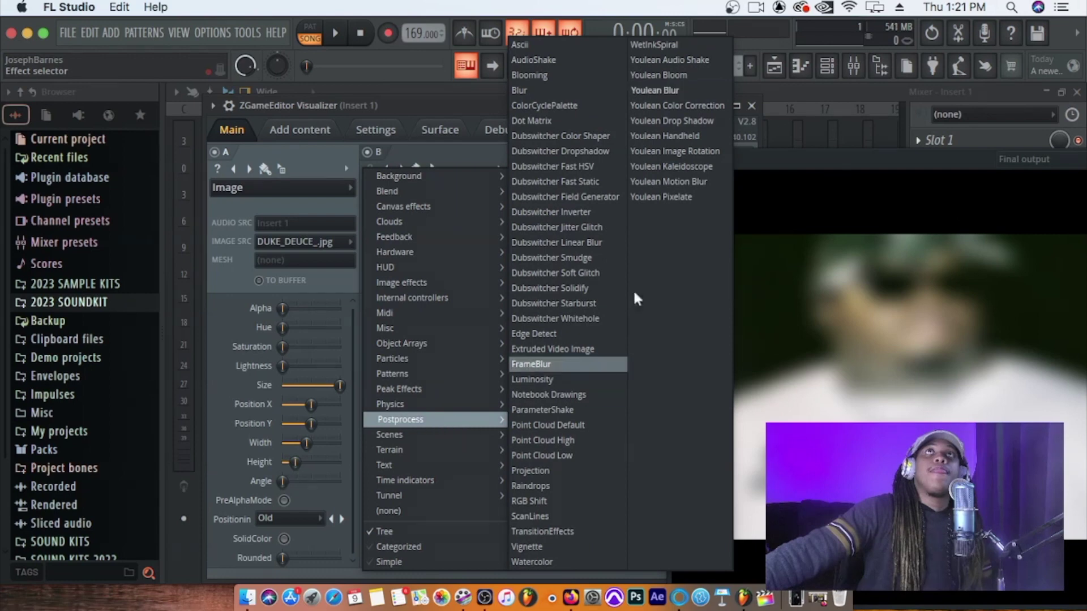
{"action": "left_click", "coordinate": [637, 299]}
- Reduce the Youlean Blur Amount to soften the background less and raise its Round/Boxy value slightly
{"action": "left_click_drag", "start_coordinate": [457, 310], "coordinate": [453, 310]}
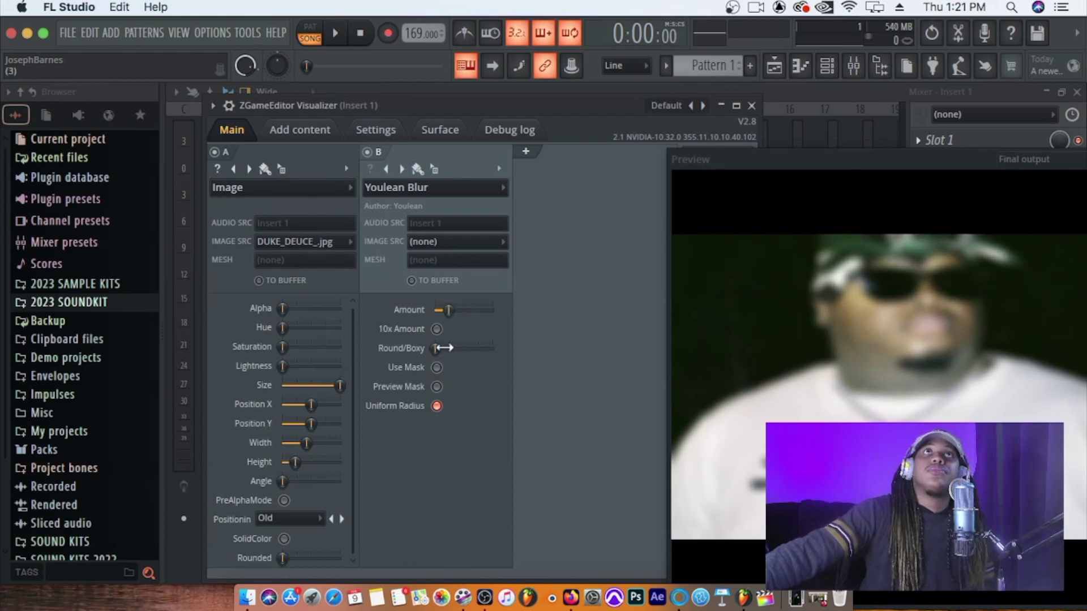
{"action": "left_click_drag", "start_coordinate": [436, 349], "coordinate": [446, 348]}
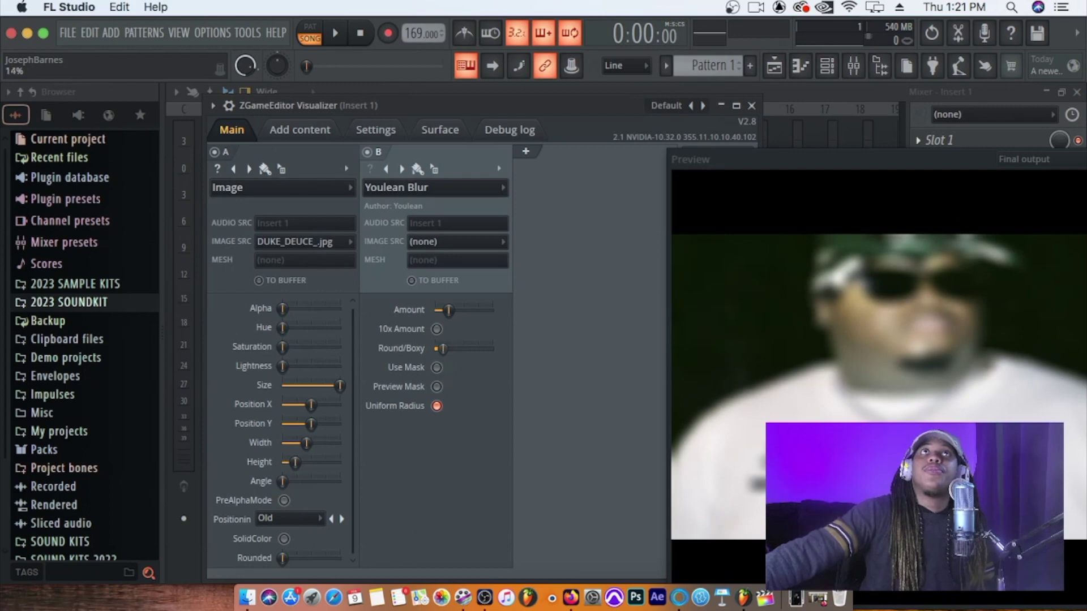
{"action": "left_click_drag", "start_coordinate": [442, 348], "coordinate": [441, 348]}
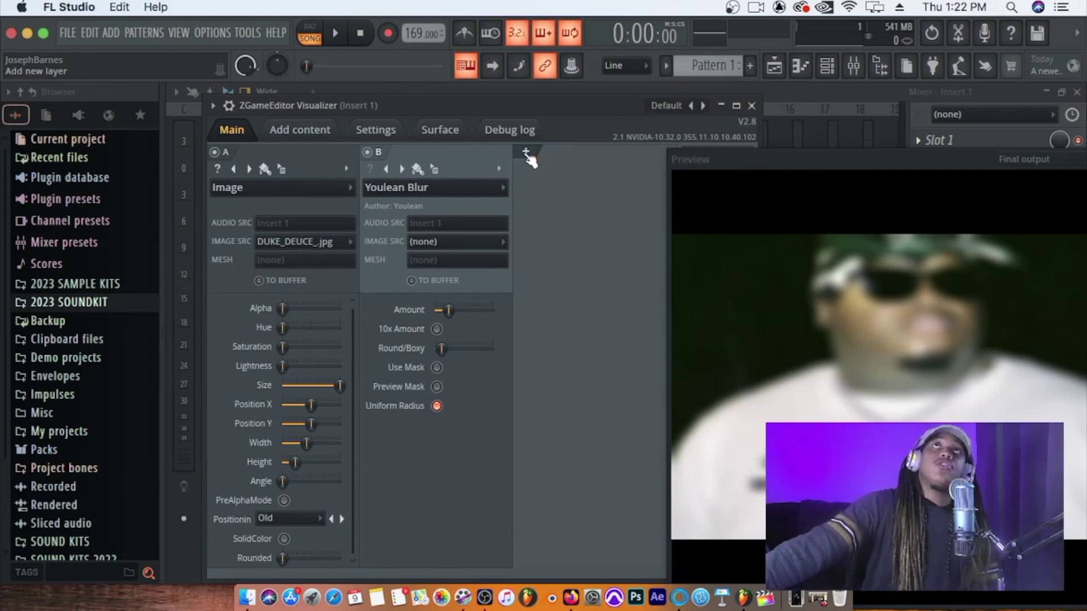
- Add layer C, set its effect to Image and use DUKE_DEUCE_.jpg as its image source
{"action": "left_click", "coordinate": [526, 153]}
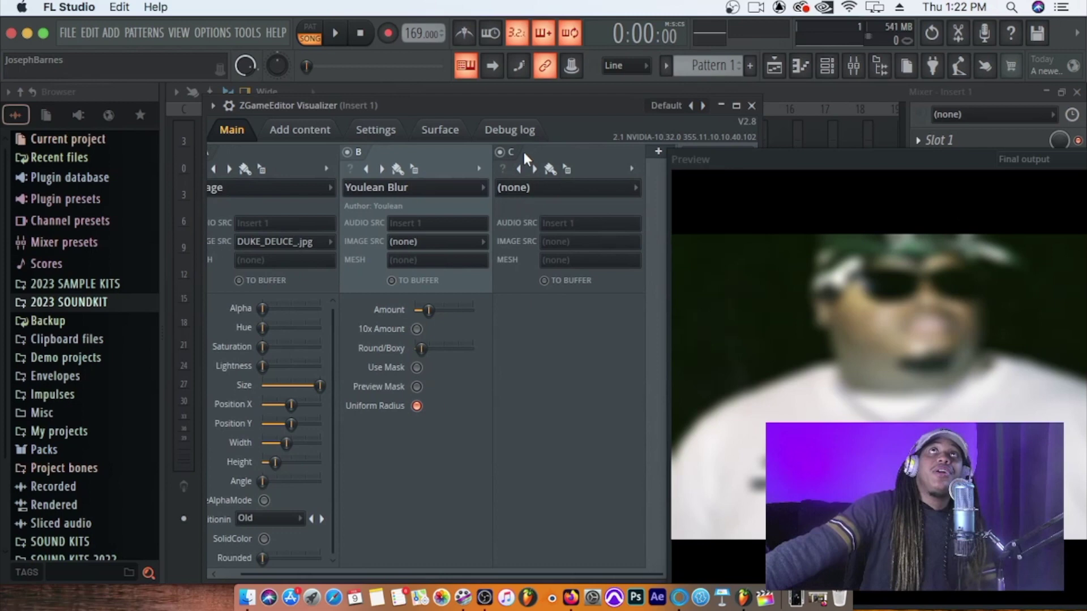
{"action": "left_click", "coordinate": [535, 187]}
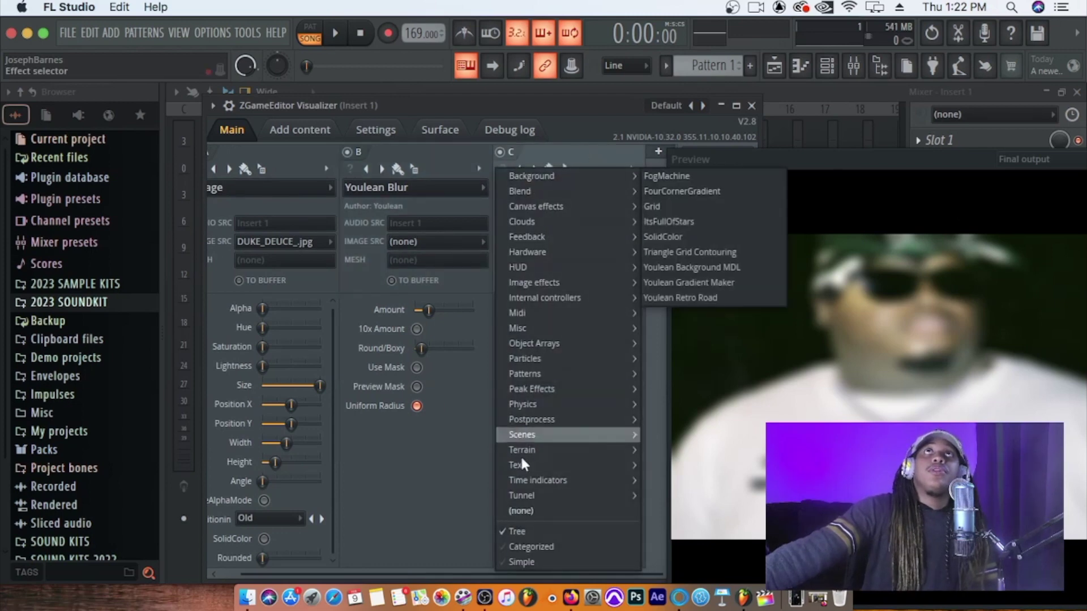
{"action": "mouse_move", "coordinate": [586, 392]}
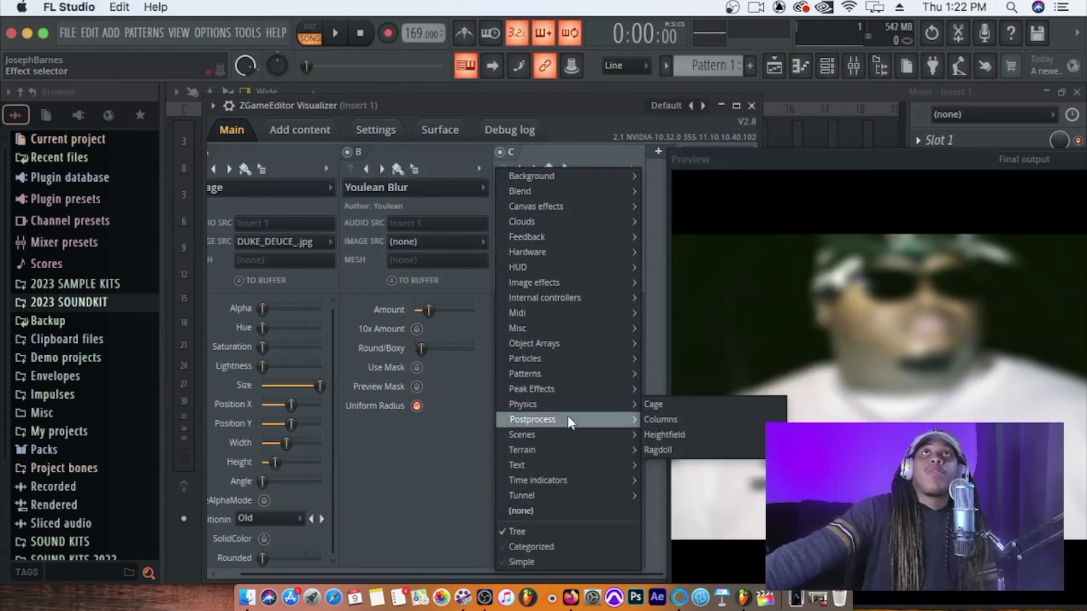
{"action": "mouse_move", "coordinate": [566, 418]}
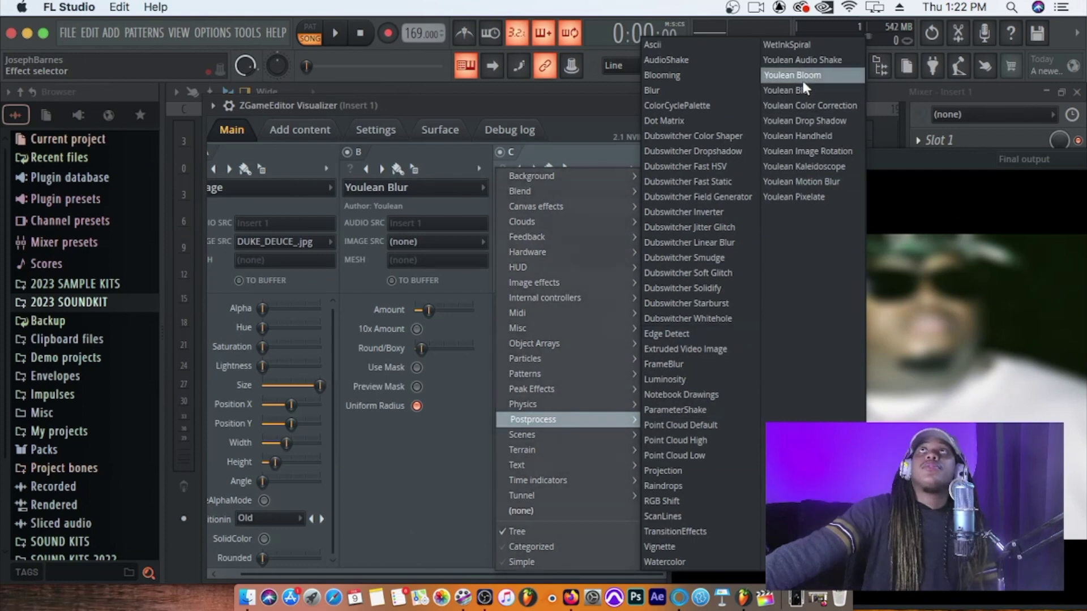
{"action": "mouse_move", "coordinate": [550, 364]}
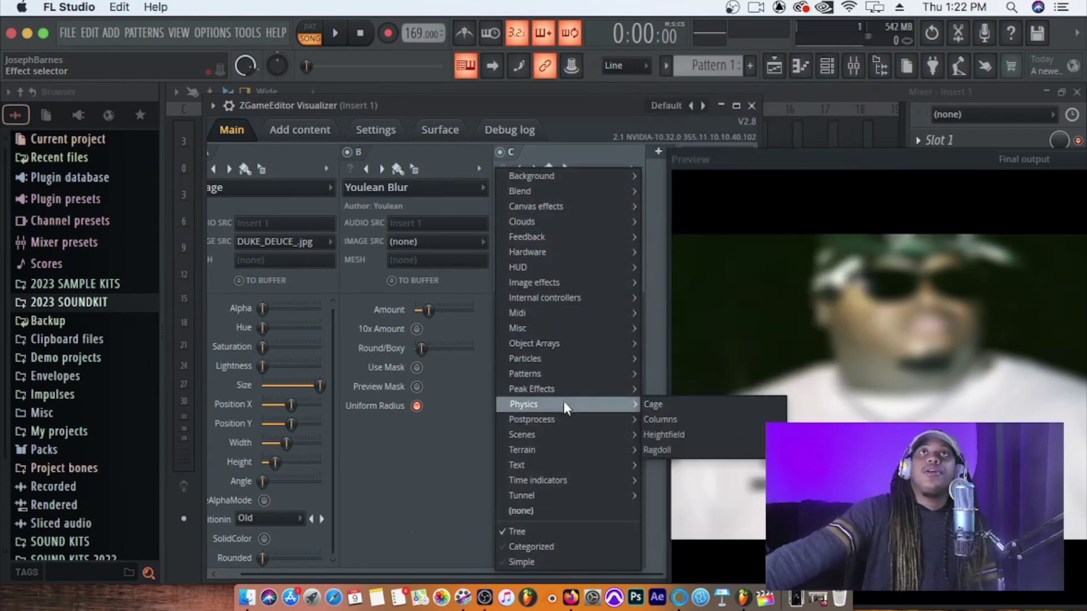
{"action": "mouse_move", "coordinate": [563, 287]}
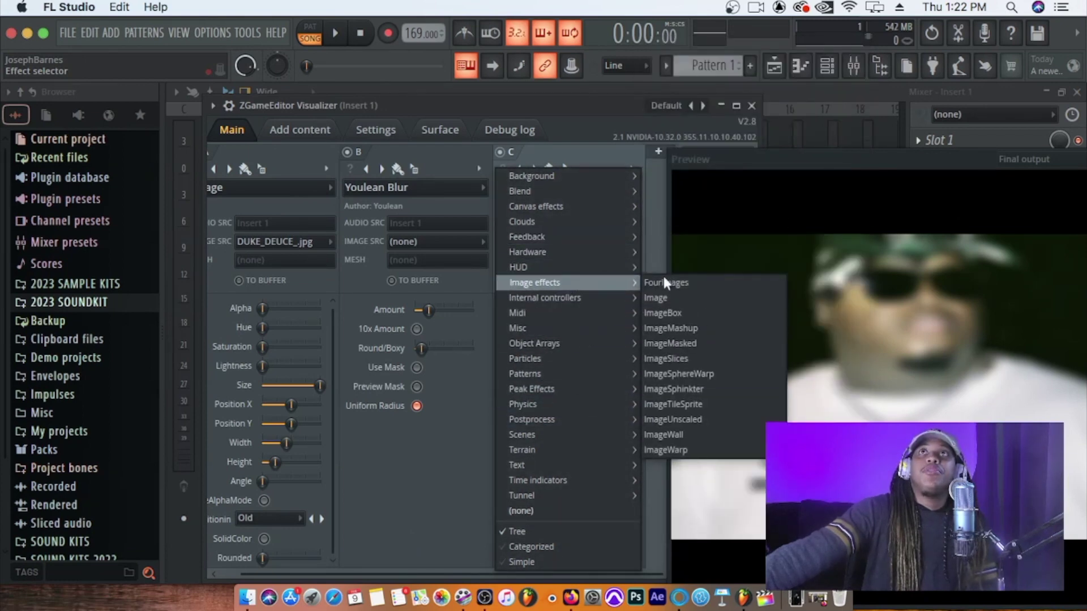
{"action": "left_click", "coordinate": [681, 296]}
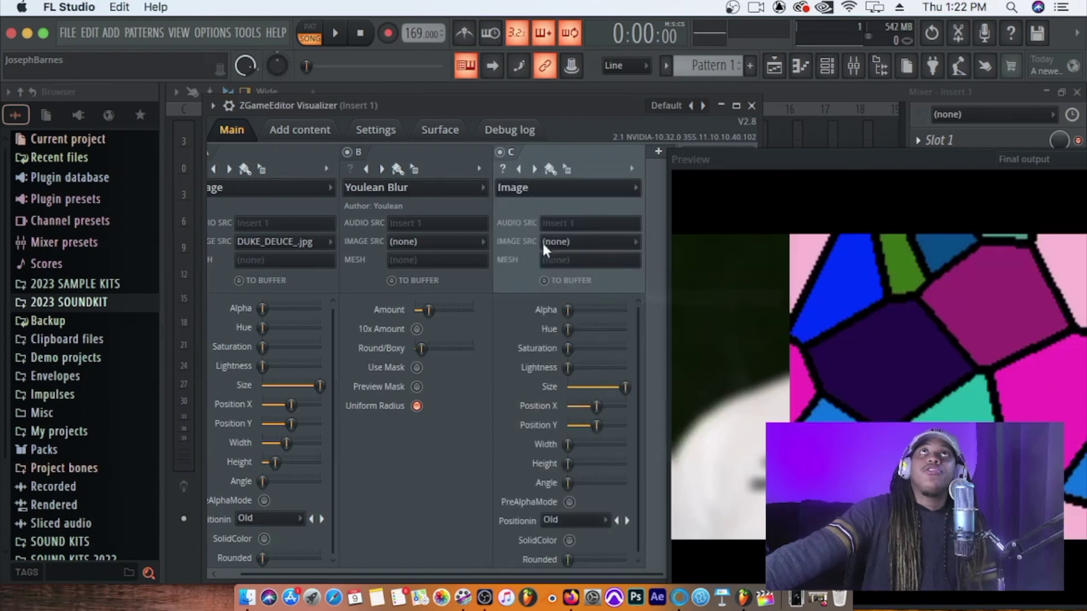
{"action": "left_click", "coordinate": [560, 241]}
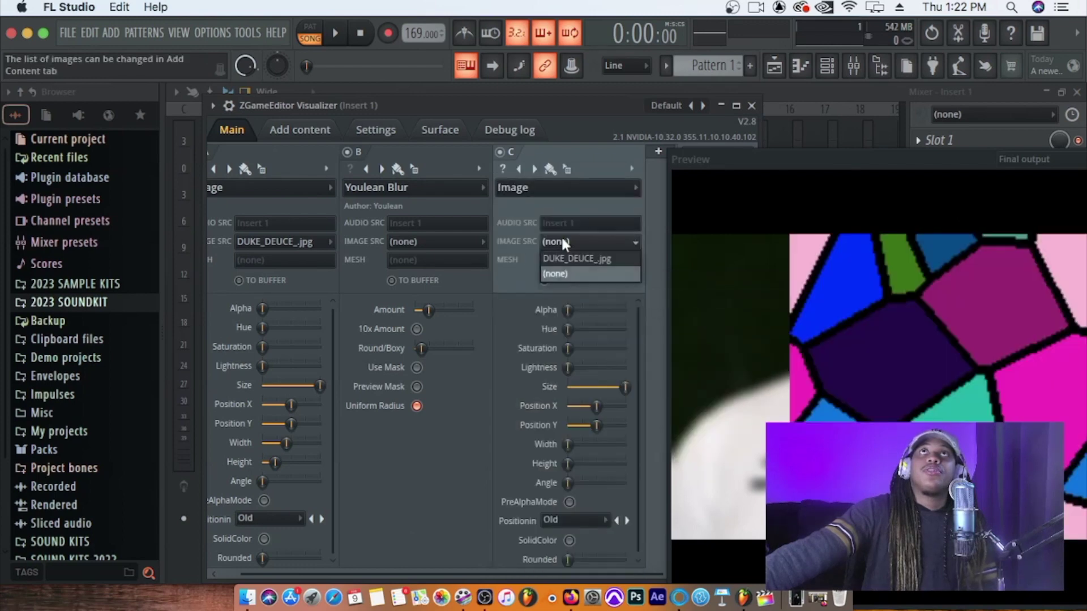
{"action": "left_click", "coordinate": [581, 258]}
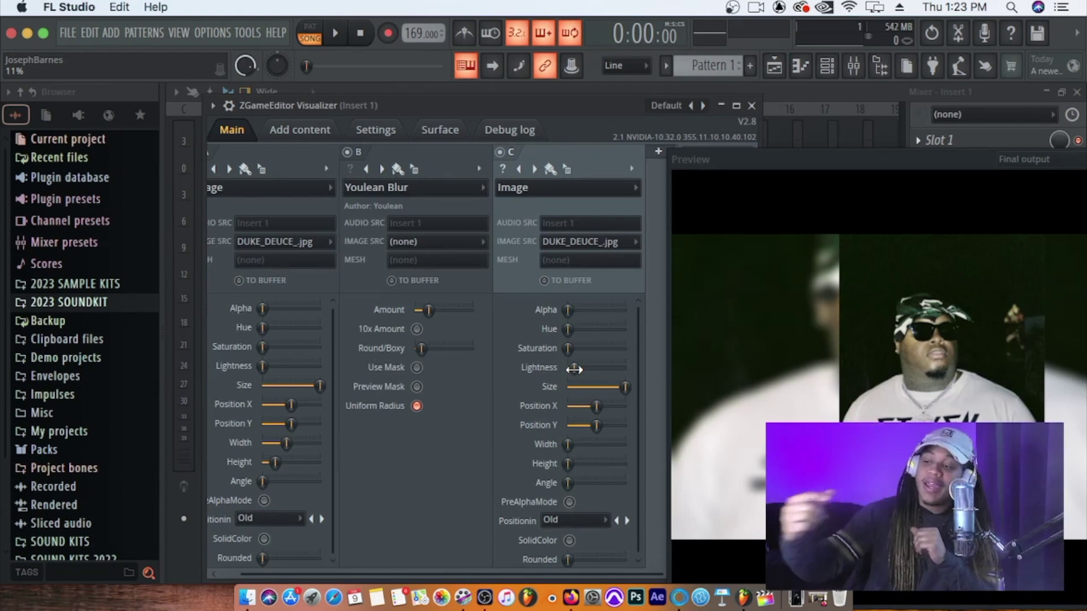
- Add an empty layer D and move it ahead of layer C, directly after the blur layer
{"action": "left_click", "coordinate": [659, 152]}
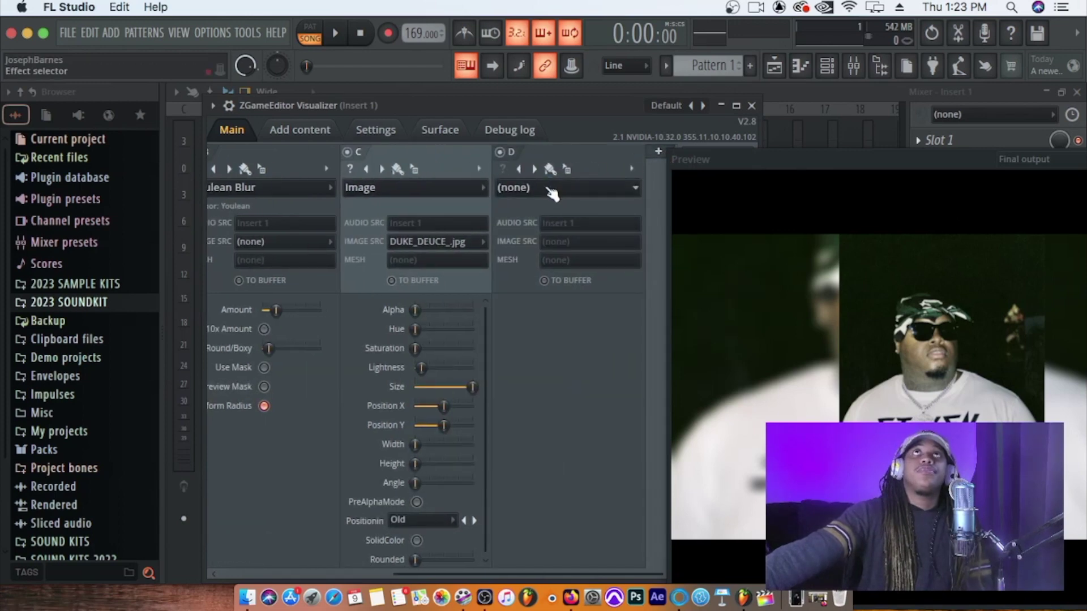
{"action": "left_click", "coordinate": [634, 168]}
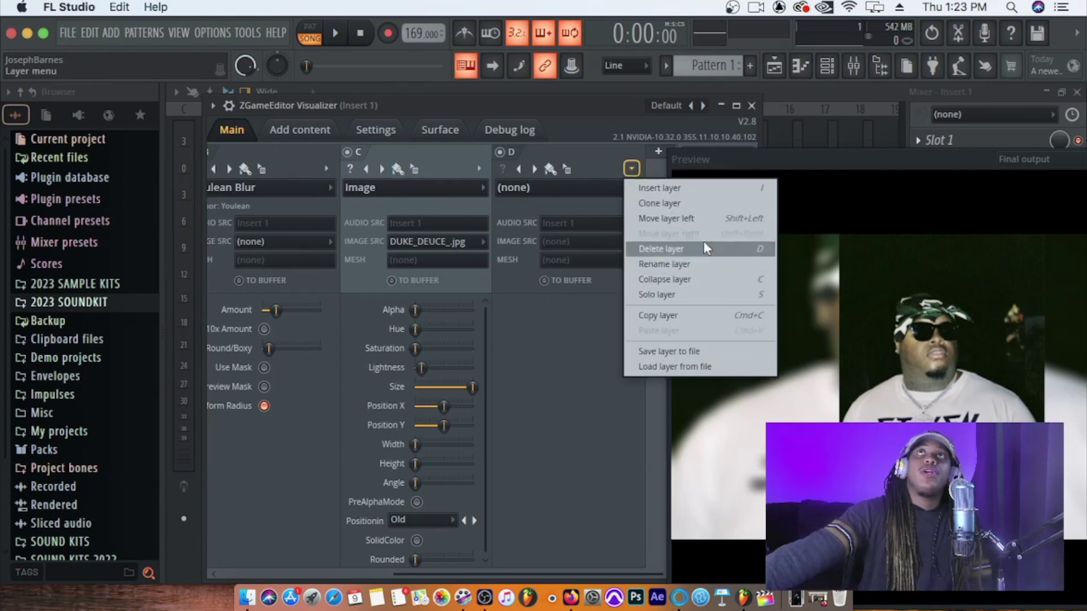
{"action": "left_click", "coordinate": [674, 219]}
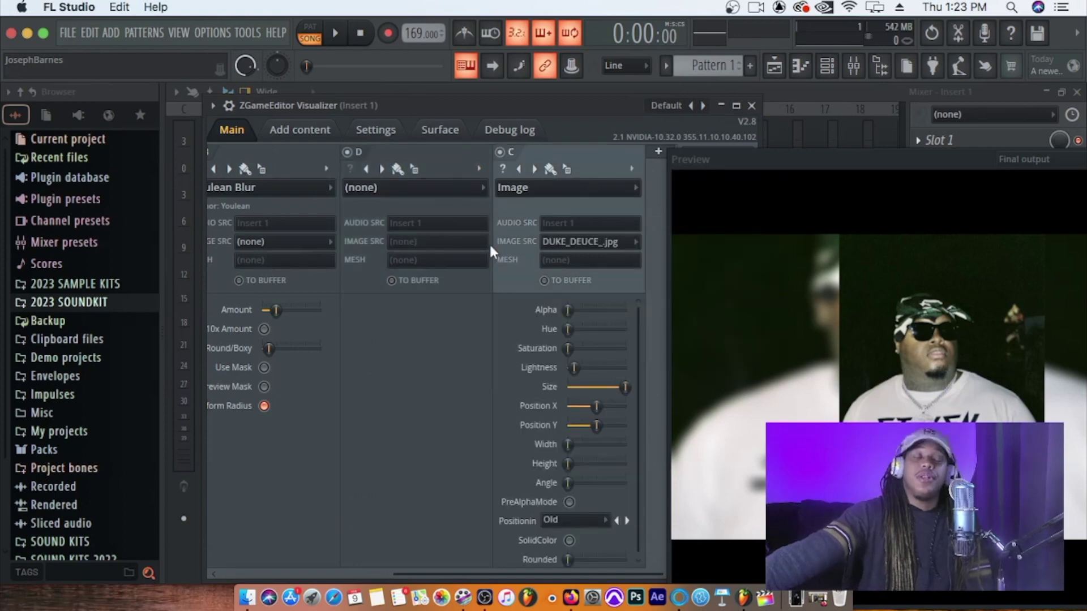
- Undo layer D's move, review the layer order, and place layer D between the blur layer and layer C again
{"action": "key", "text": "ctrl+z"}
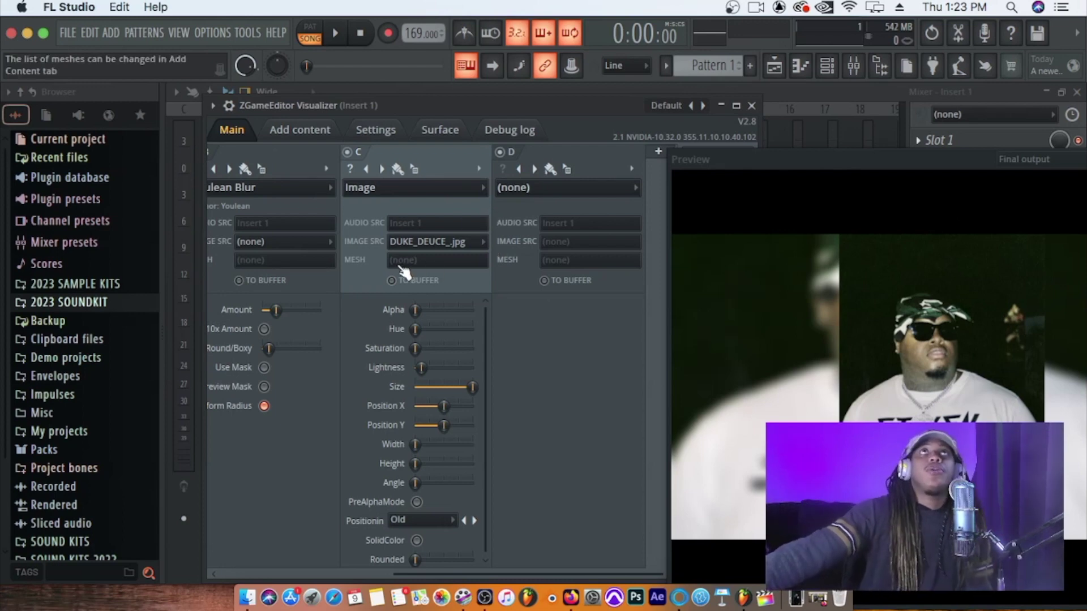
{"action": "scroll", "coordinate": [464, 232], "scroll_direction": "left", "scroll_amount": 3}
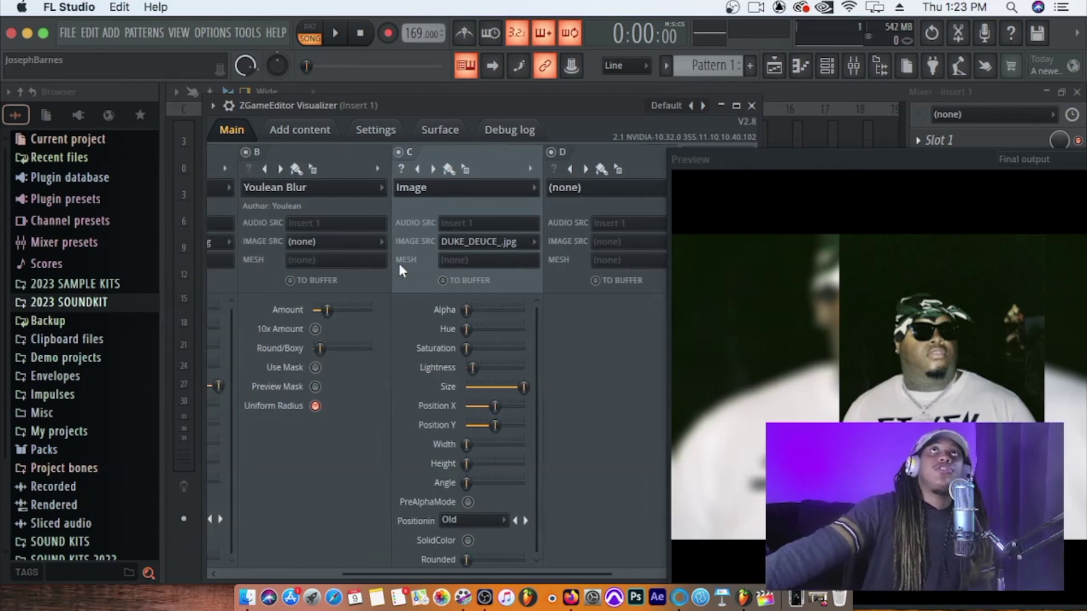
{"action": "left_click", "coordinate": [503, 247]}
{"action": "left_click", "coordinate": [402, 230]}
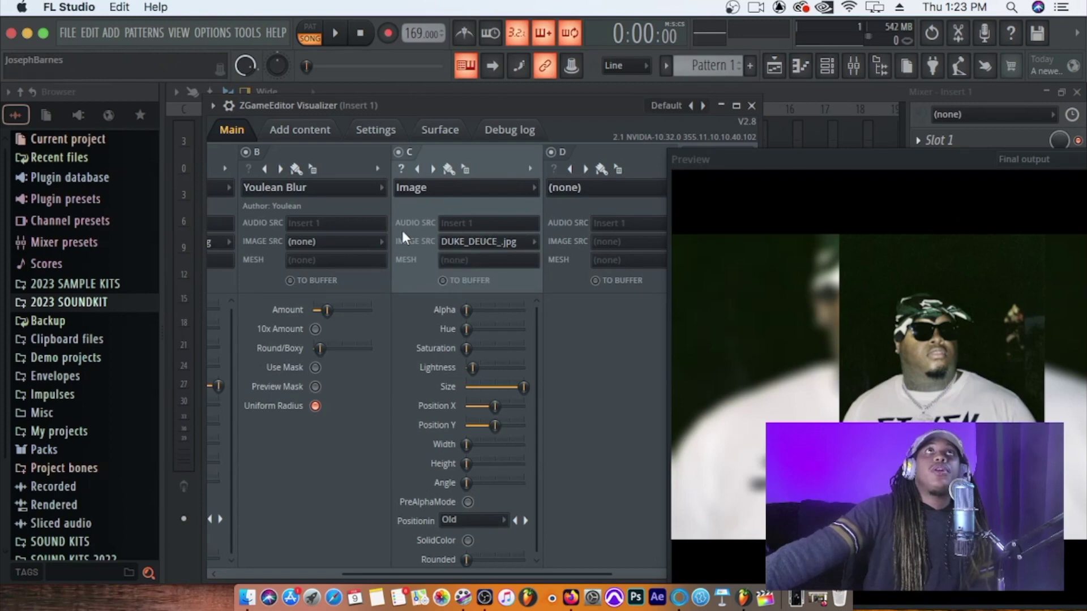
{"action": "scroll", "coordinate": [416, 216], "scroll_direction": "left", "scroll_amount": 7}
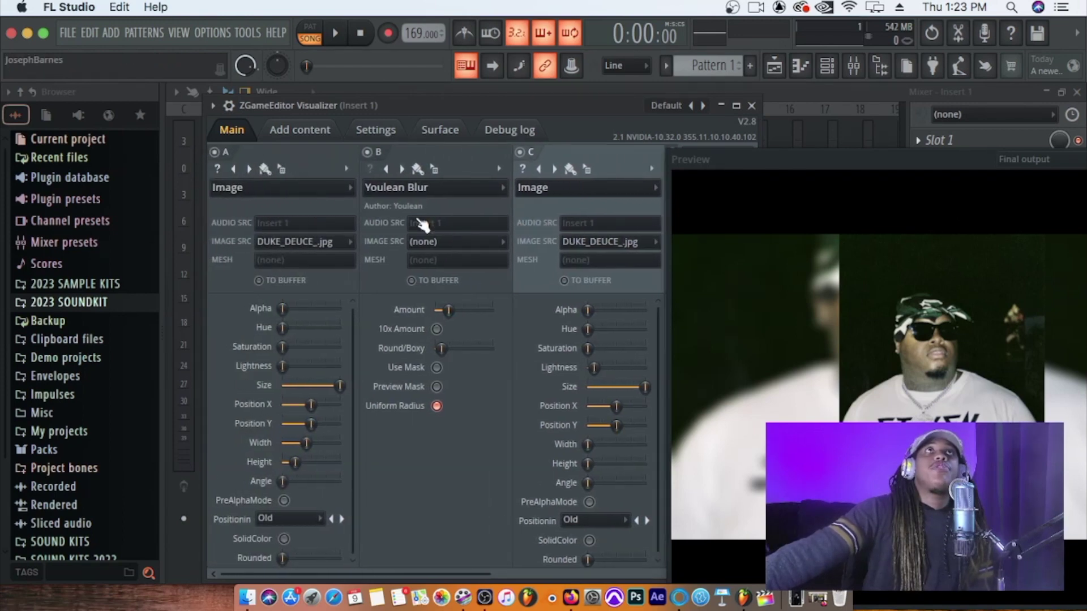
{"action": "scroll", "coordinate": [422, 223], "scroll_direction": "right", "scroll_amount": 9}
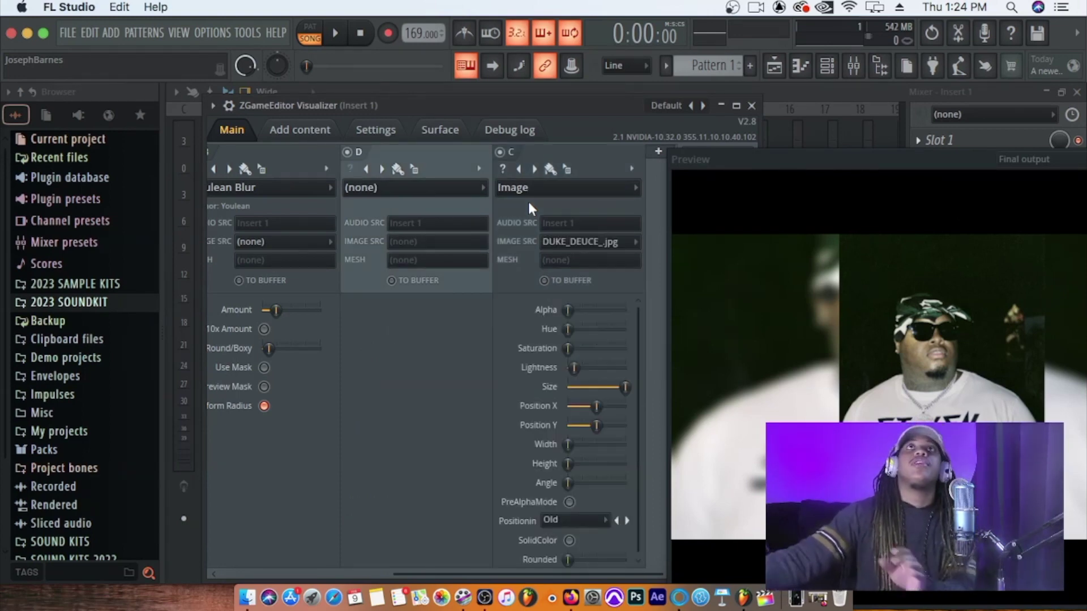
- Set layer D's effect to ColorBlobs from the Particles category
{"action": "left_click", "coordinate": [410, 188]}
{"action": "mouse_move", "coordinate": [436, 364]}
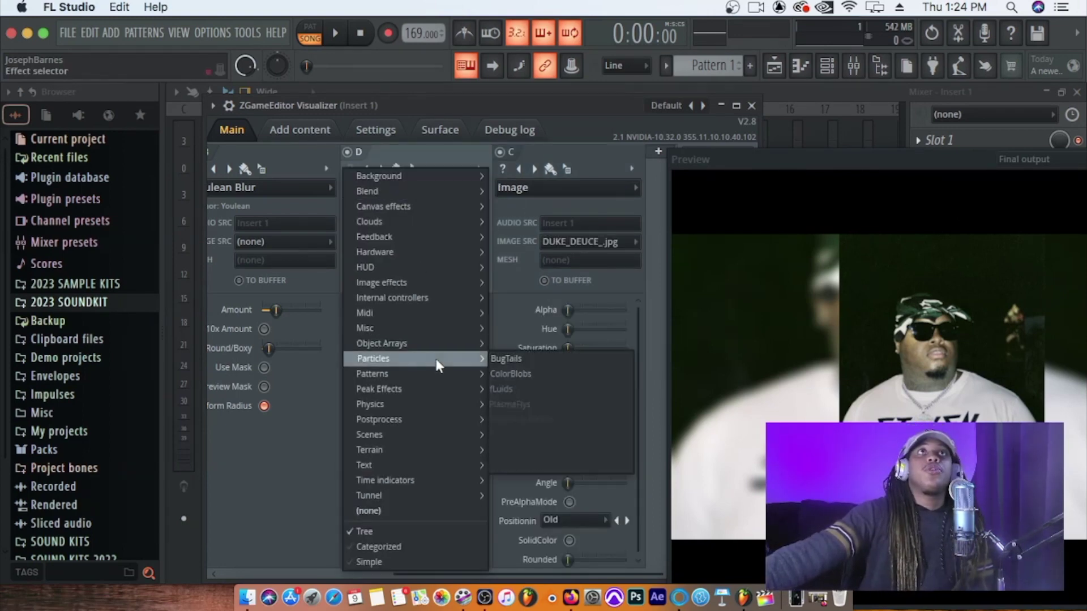
{"action": "mouse_move", "coordinate": [426, 421]}
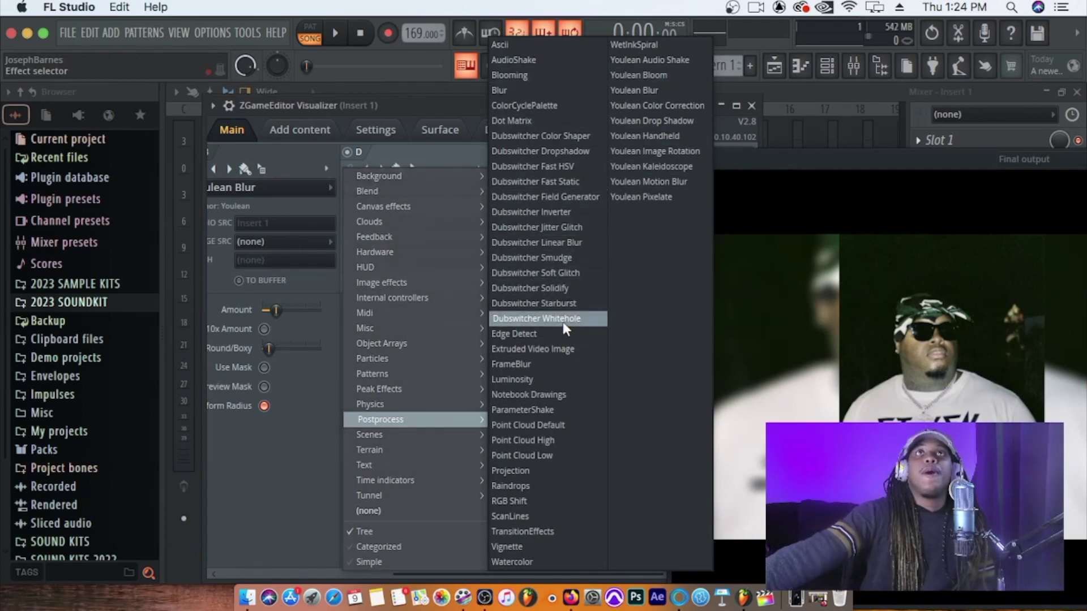
{"action": "mouse_move", "coordinate": [446, 388]}
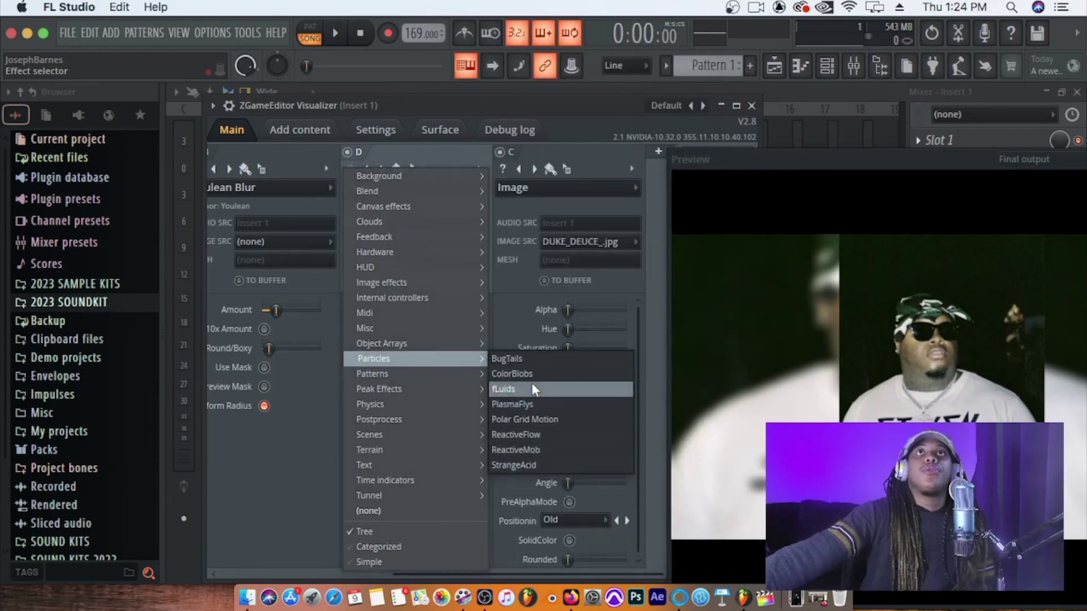
{"action": "left_click", "coordinate": [530, 373]}
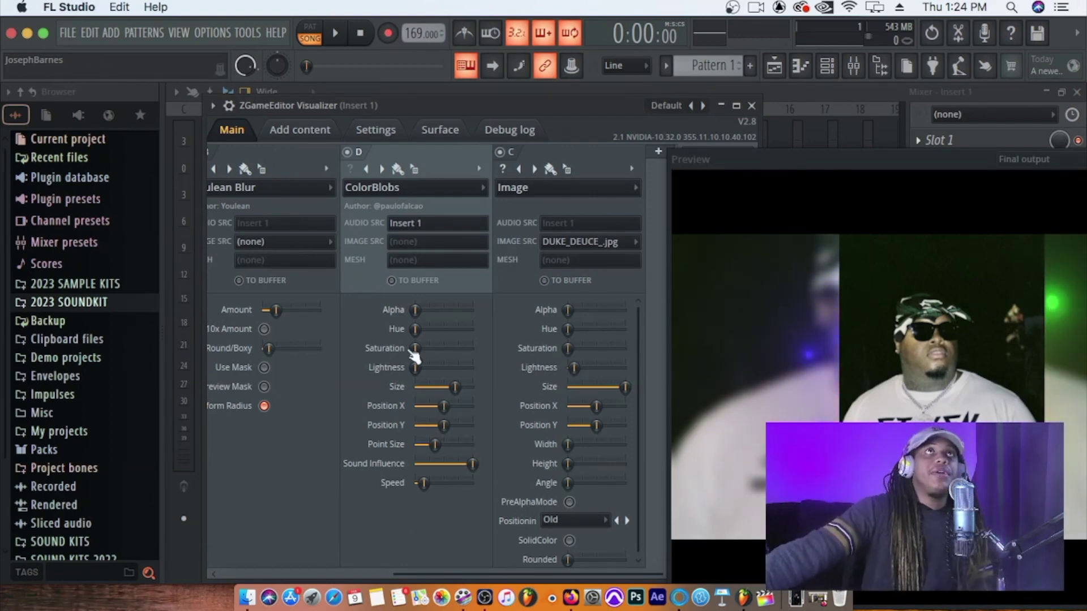
- Try different hues on the ColorBlobs layer, and set its Saturation and Size to 100%
{"action": "left_click_drag", "start_coordinate": [415, 348], "coordinate": [473, 348]}
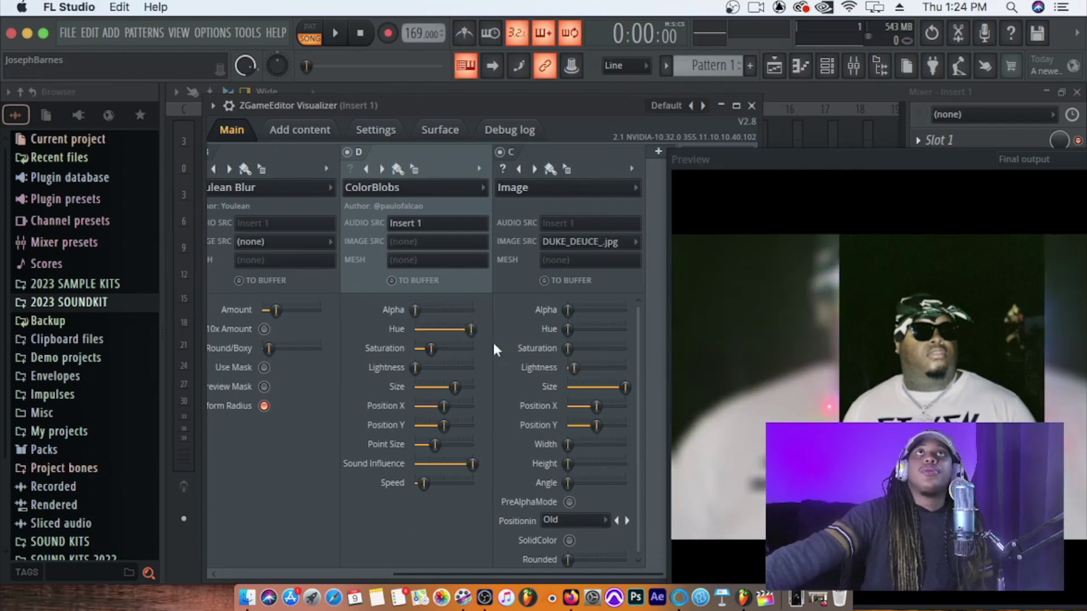
{"action": "left_click_drag", "start_coordinate": [435, 356], "coordinate": [472, 354]}
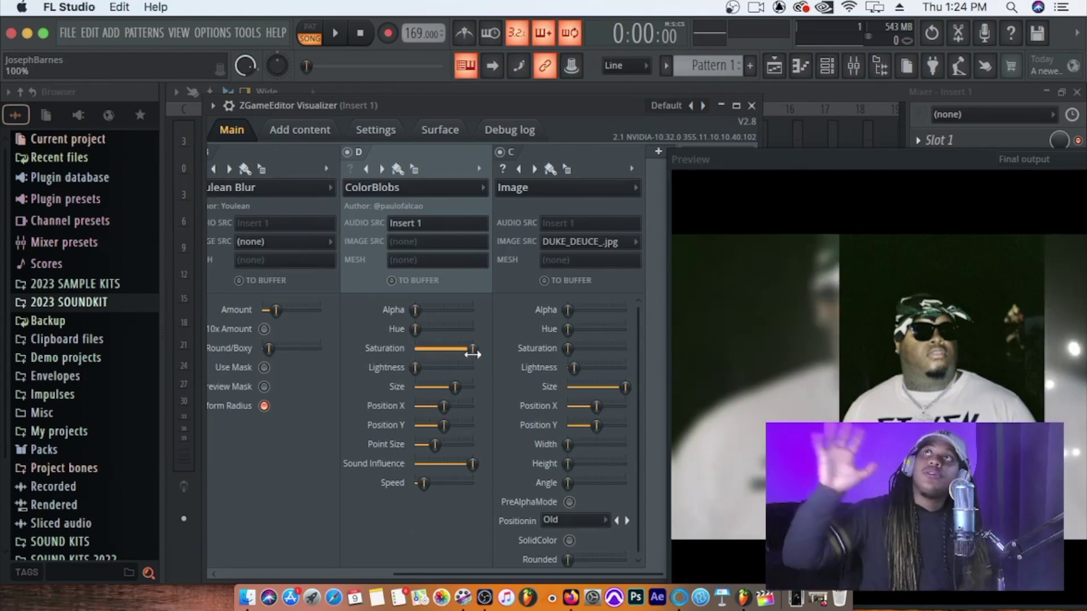
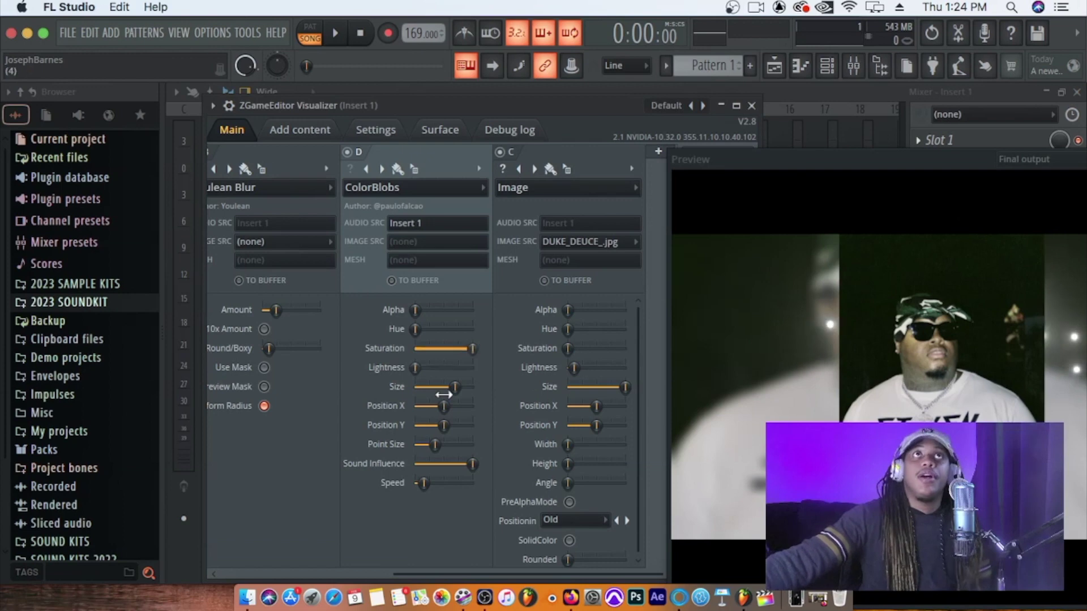
{"action": "left_click_drag", "start_coordinate": [454, 387], "coordinate": [472, 387]}
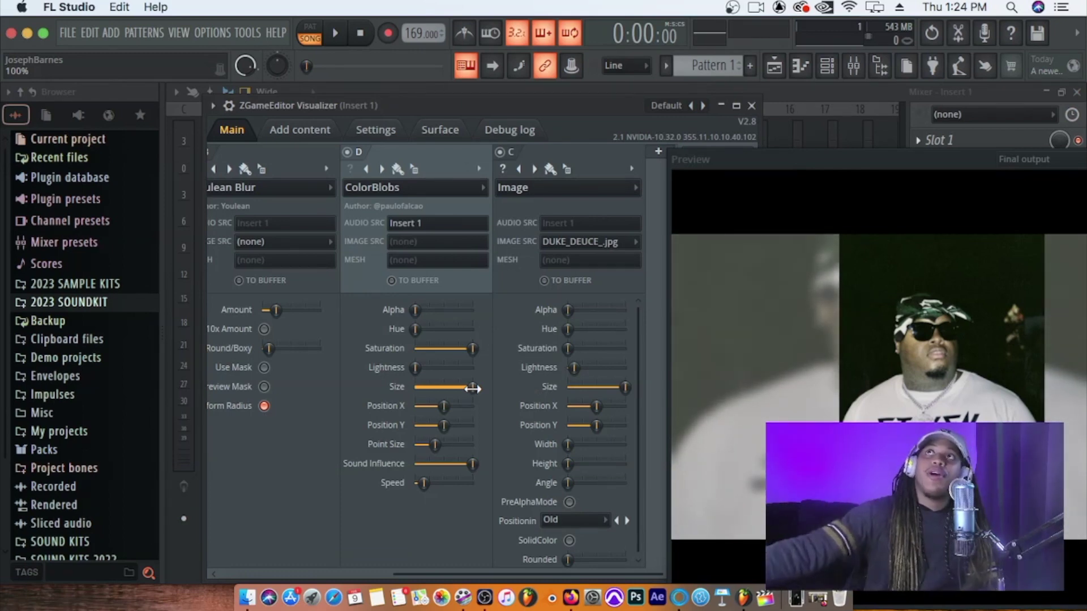
- Set the ColorBlobs layer's Size to 86%
{"action": "left_click_drag", "start_coordinate": [473, 388], "coordinate": [464, 387]}
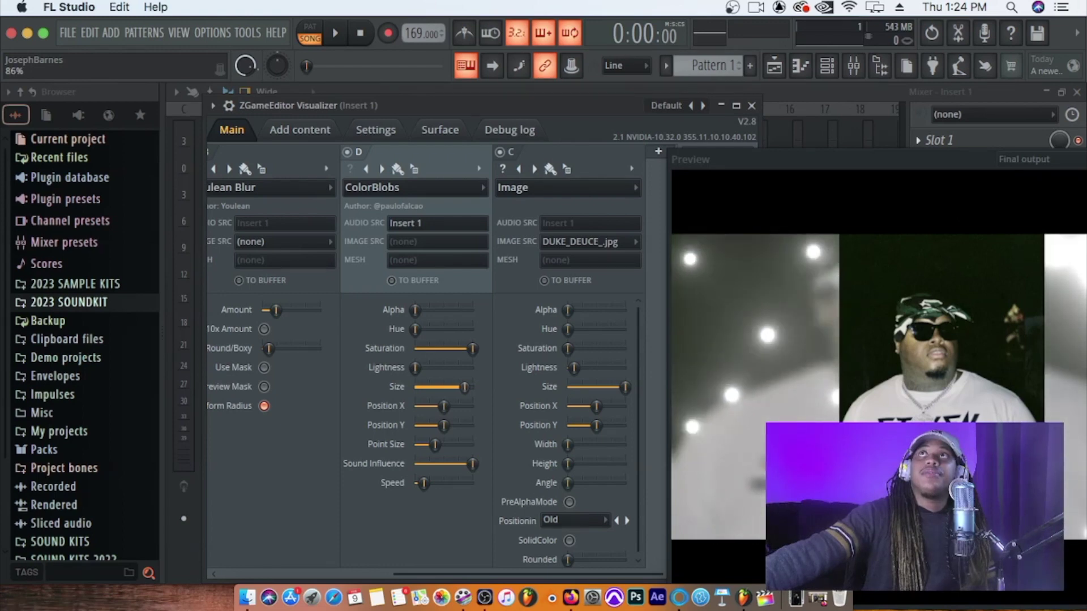
{"action": "left_click_drag", "start_coordinate": [464, 387], "coordinate": [465, 387]}
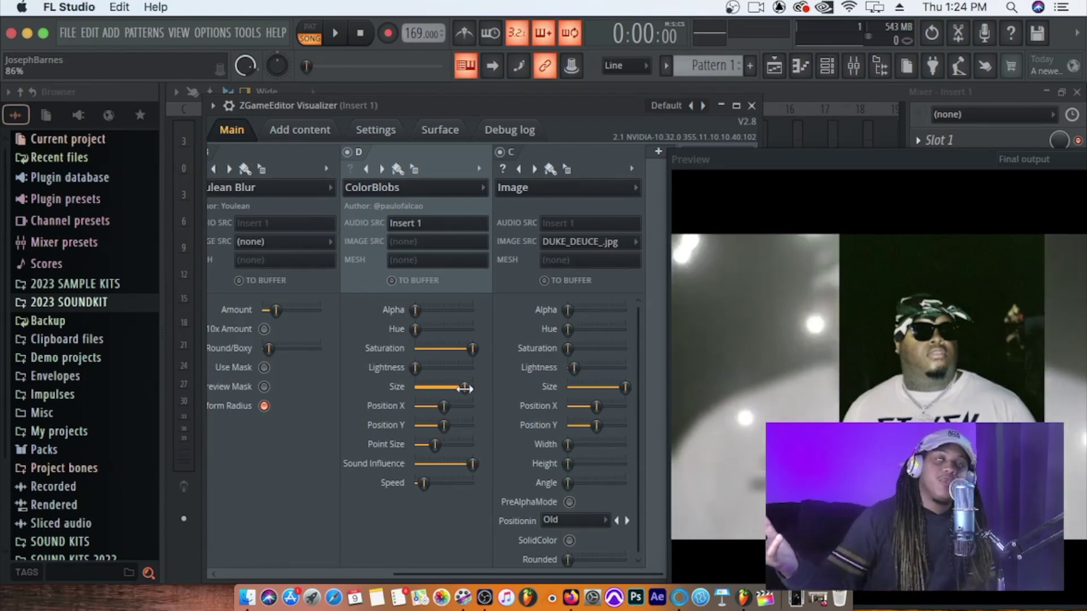
- Add layer E and set its effect to Youlean Audio Shake from the Postprocess category
{"action": "left_click", "coordinate": [659, 151]}
{"action": "left_click", "coordinate": [494, 160]}
{"action": "left_click", "coordinate": [540, 184]}
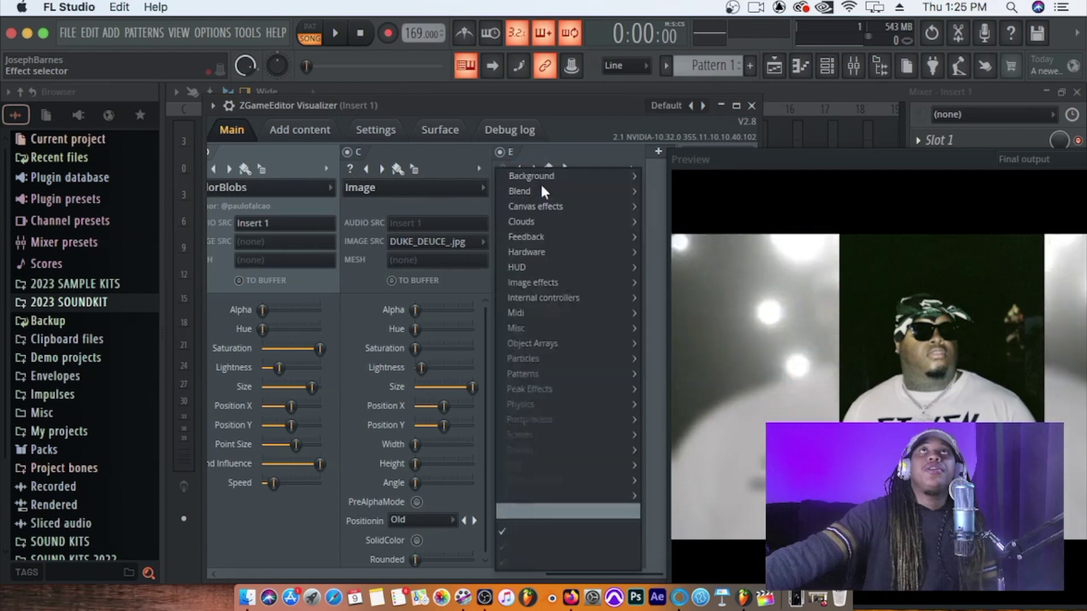
{"action": "mouse_move", "coordinate": [563, 420]}
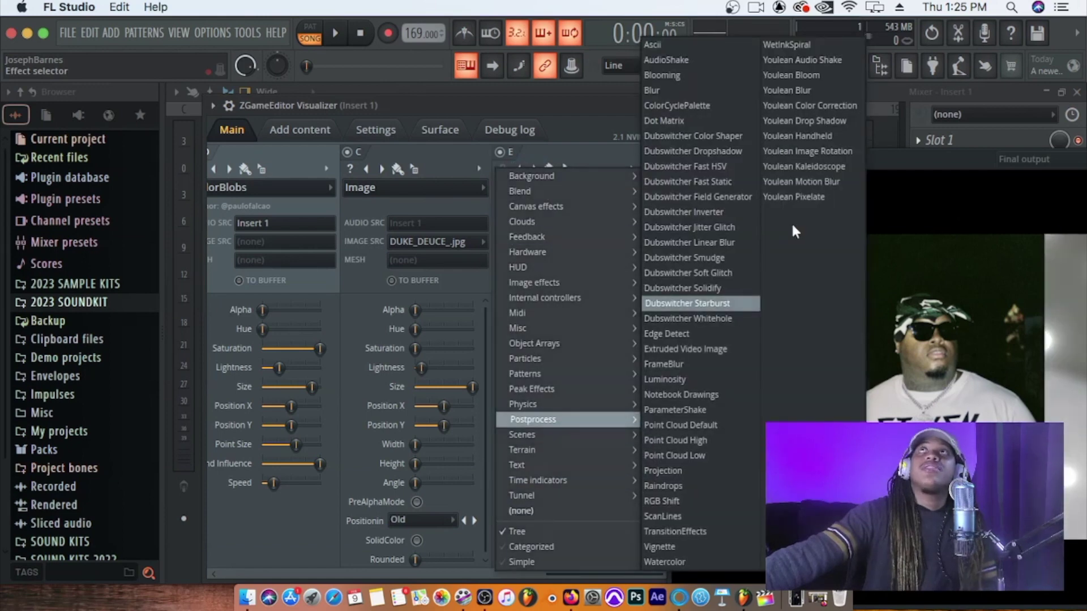
{"action": "left_click", "coordinate": [820, 60]}
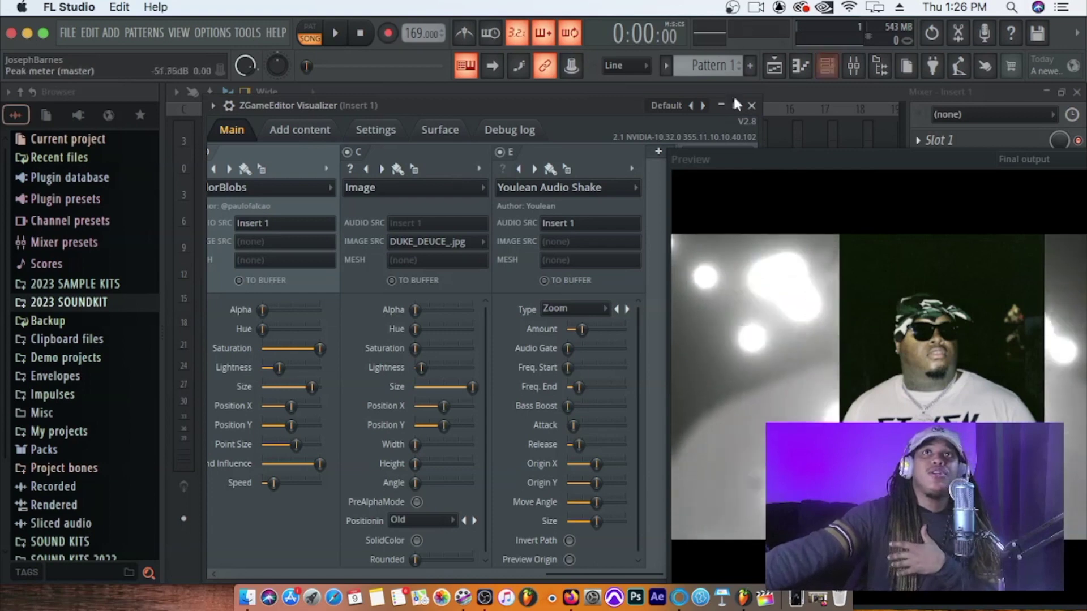
{"action": "left_click_drag", "start_coordinate": [559, 569], "coordinate": [622, 566]}
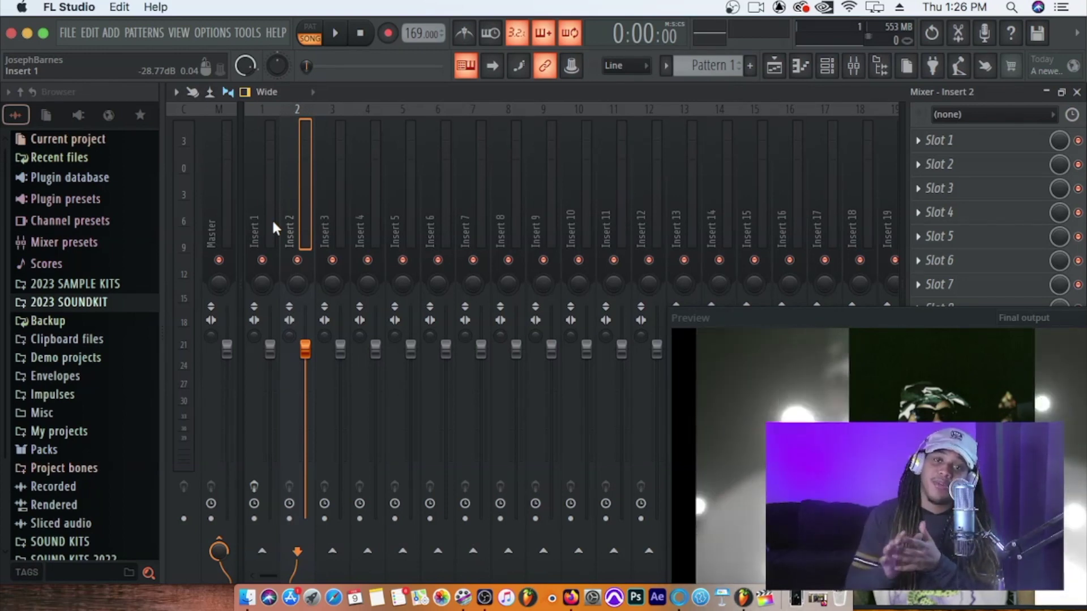
- Route the selected Almighty beat channel to mixer track Insert 2
{"action": "right_click", "coordinate": [303, 207]}
{"action": "mouse_move", "coordinate": [448, 286]}
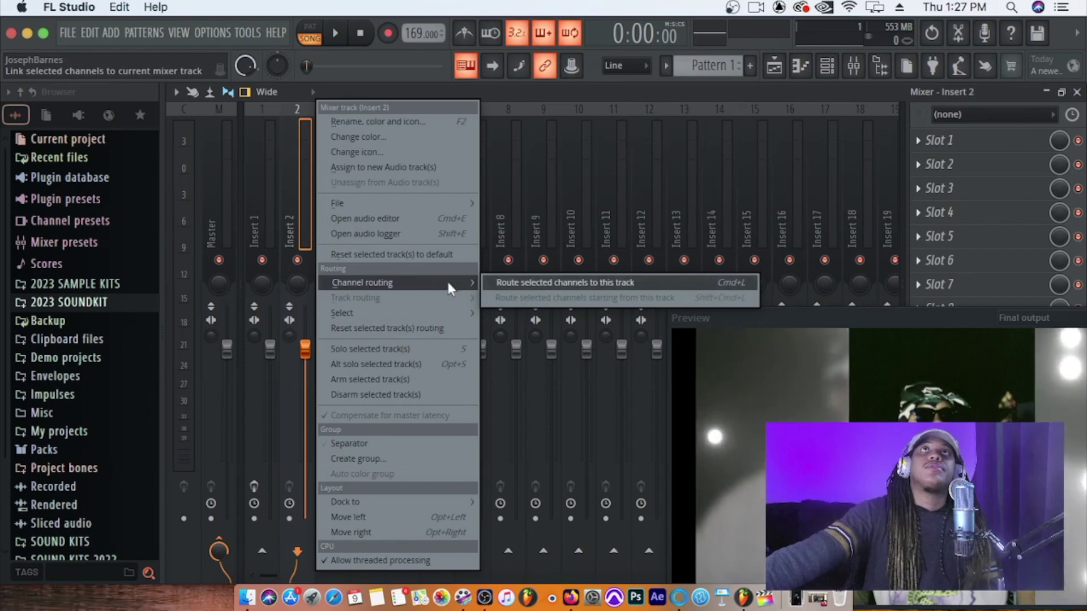
{"action": "left_click", "coordinate": [562, 283]}
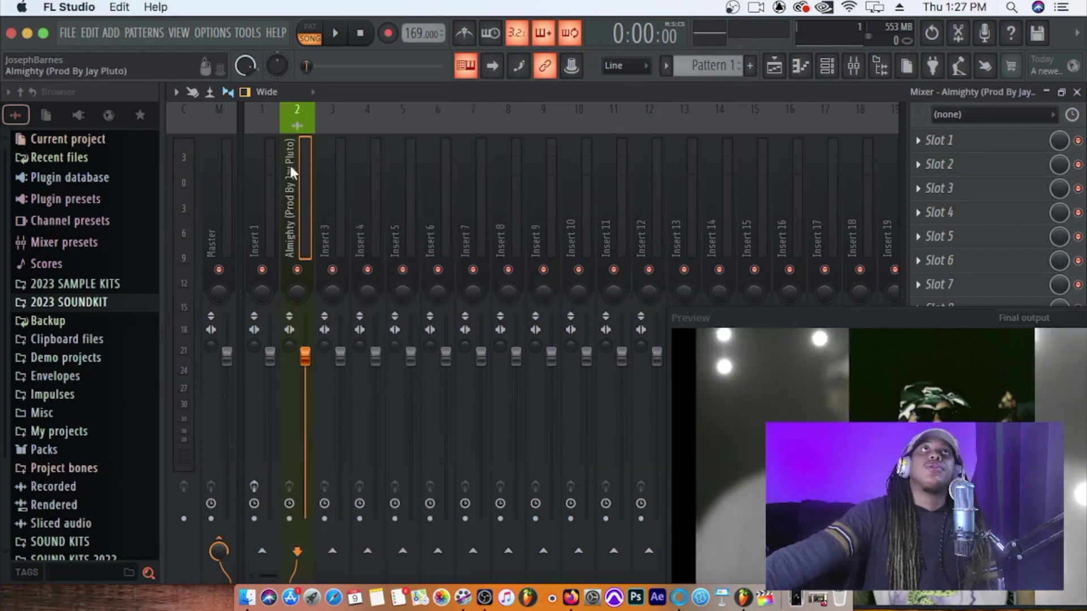
- Reopen the visualizer on Insert 1 and set the Youlean Audio Shake layer's audio source to the Almighty beat's mixer track
{"action": "left_click", "coordinate": [260, 230]}
{"action": "left_click", "coordinate": [1035, 266]}
{"action": "left_click", "coordinate": [755, 223]}
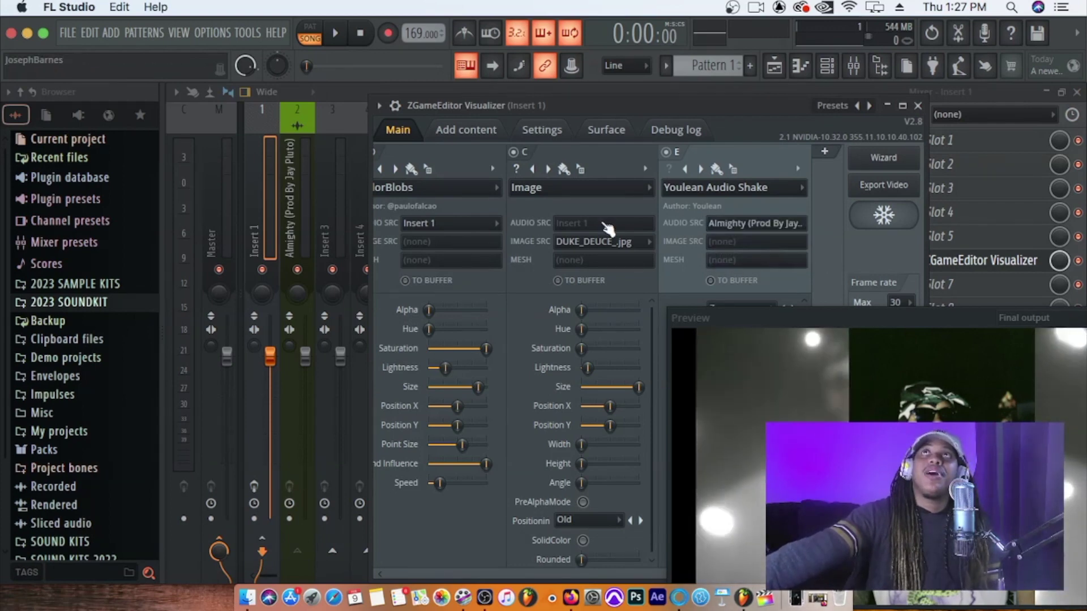
- Reposition and resize the visualizer preview, and play the song to check how the picture shakes with the beat
{"action": "left_click_drag", "start_coordinate": [774, 317], "coordinate": [578, 174]}
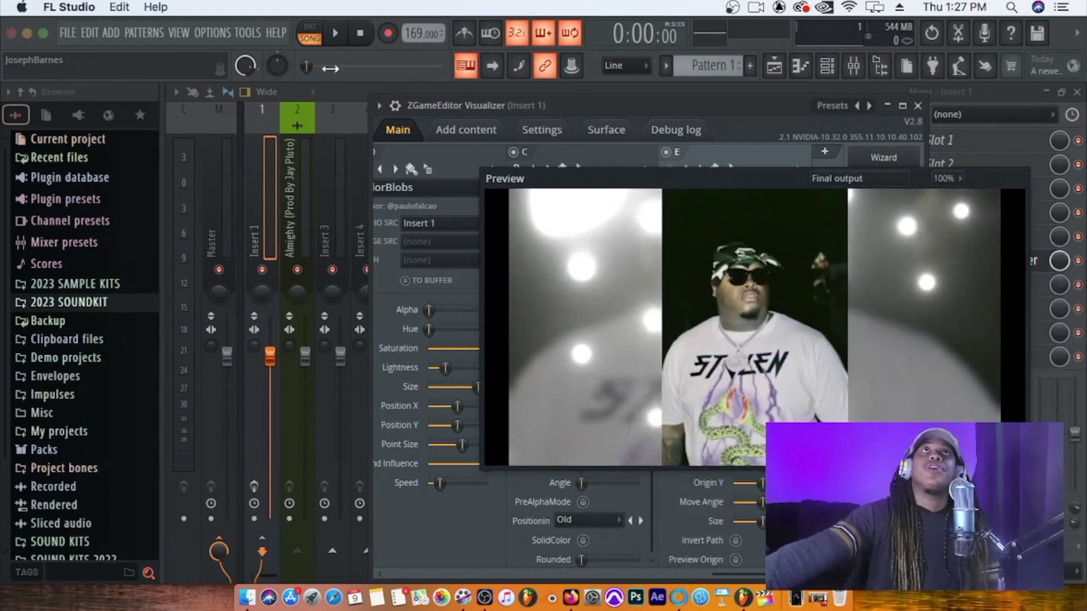
{"action": "left_click", "coordinate": [336, 36]}
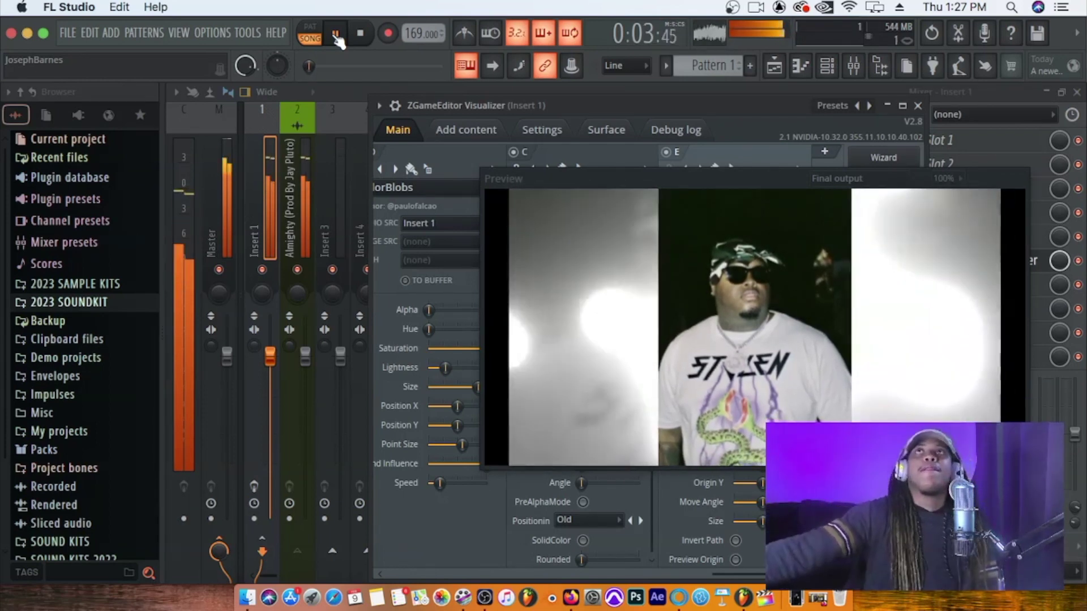
{"action": "mouse_move", "coordinate": [593, 174]}
{"action": "left_mouse_down"}
{"action": "mouse_move", "coordinate": [496, 181]}
{"action": "mouse_move", "coordinate": [473, 211]}
{"action": "mouse_move", "coordinate": [518, 209]}
{"action": "mouse_move", "coordinate": [545, 236]}
{"action": "mouse_move", "coordinate": [600, 185]}
{"action": "left_mouse_up"}
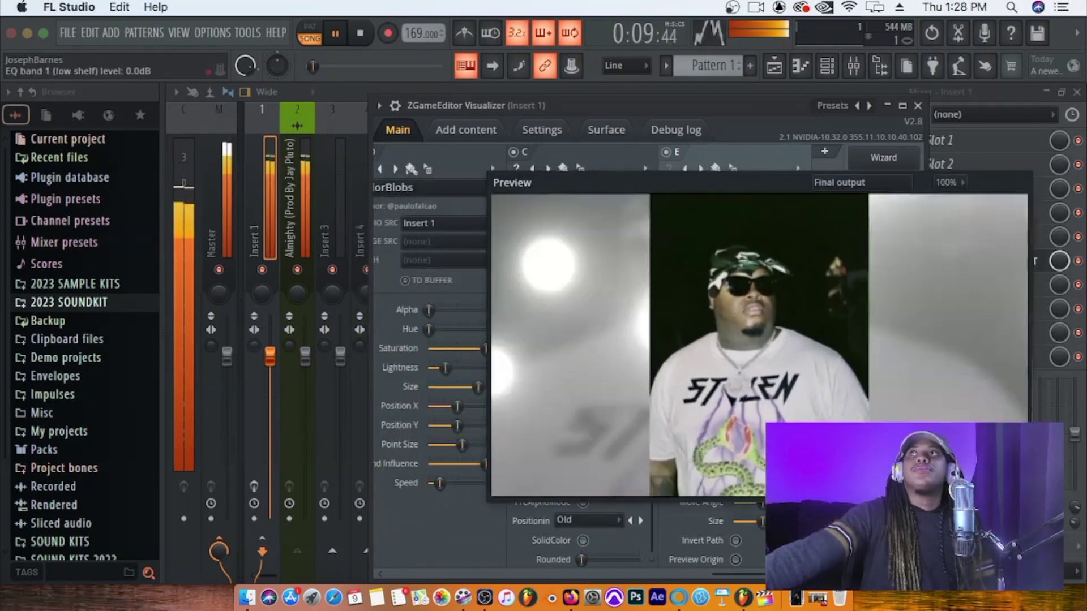
{"action": "left_click_drag", "start_coordinate": [1033, 471], "coordinate": [1016, 553]}
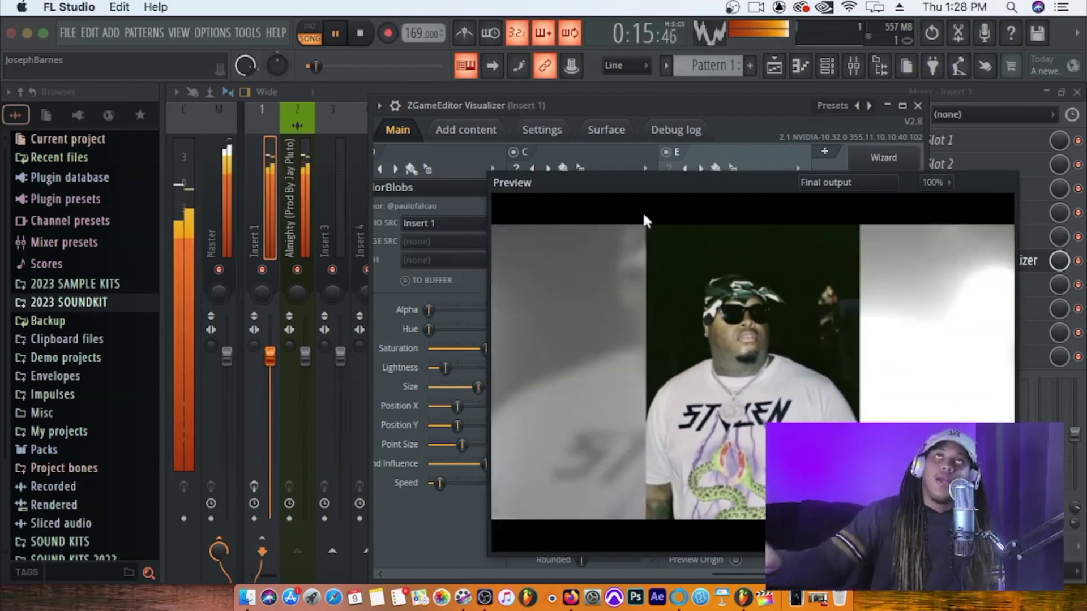
{"action": "left_click", "coordinate": [360, 32]}
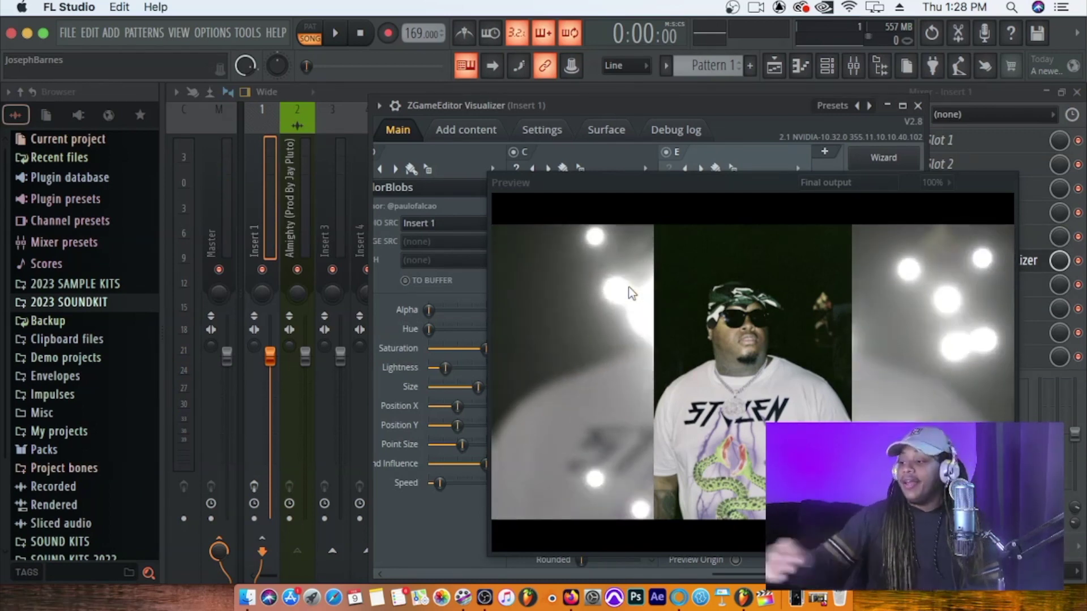
- Set layer F's effect to Youlean Handheld from the Postprocess category
{"action": "left_click", "coordinate": [715, 187]}
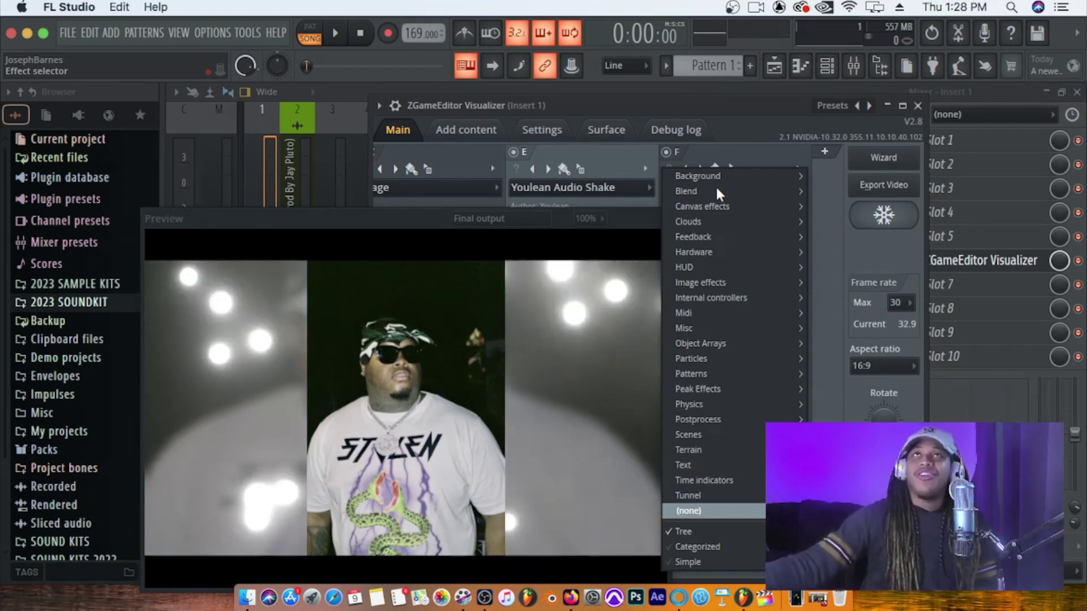
{"action": "mouse_move", "coordinate": [739, 419]}
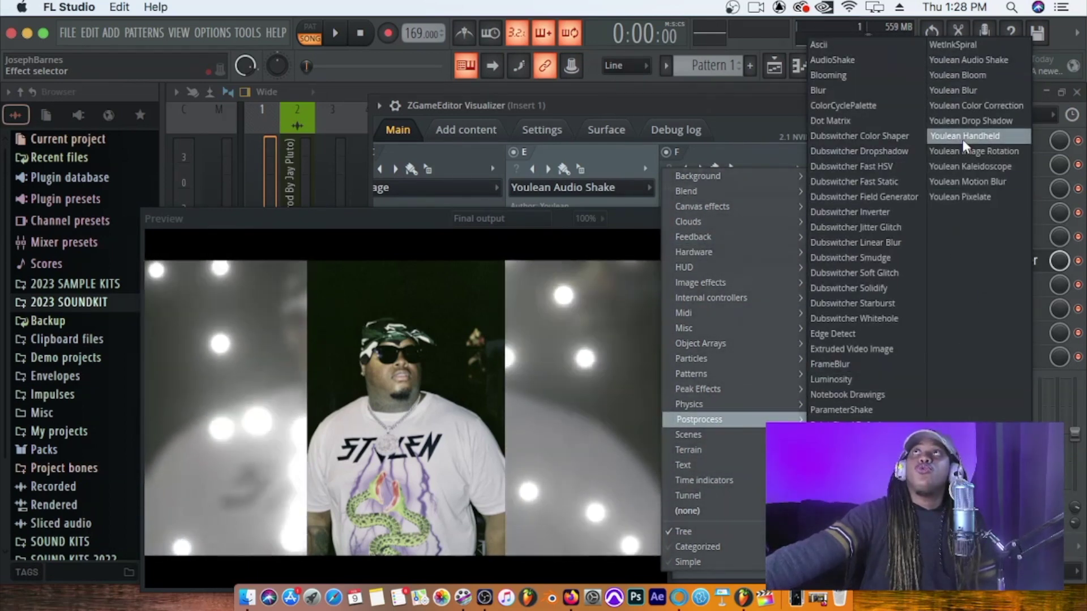
{"action": "left_click", "coordinate": [962, 137]}
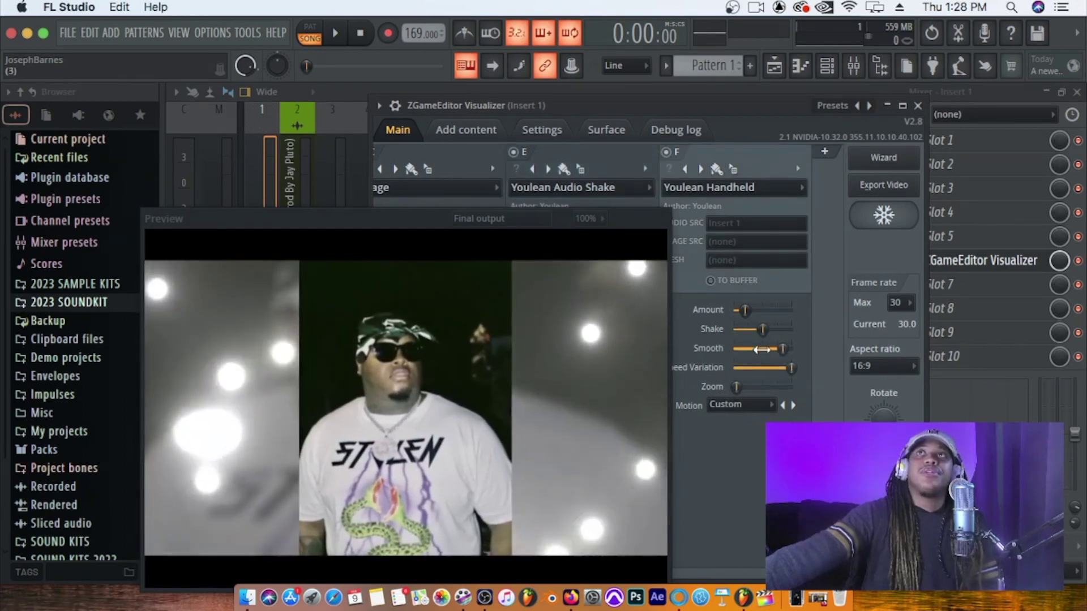
- Set the Handheld layer's Zoom to 8% and Amount to 2%, lower Shake slightly, and play the song to check the motion
{"action": "left_click_drag", "start_coordinate": [730, 392], "coordinate": [741, 388]}
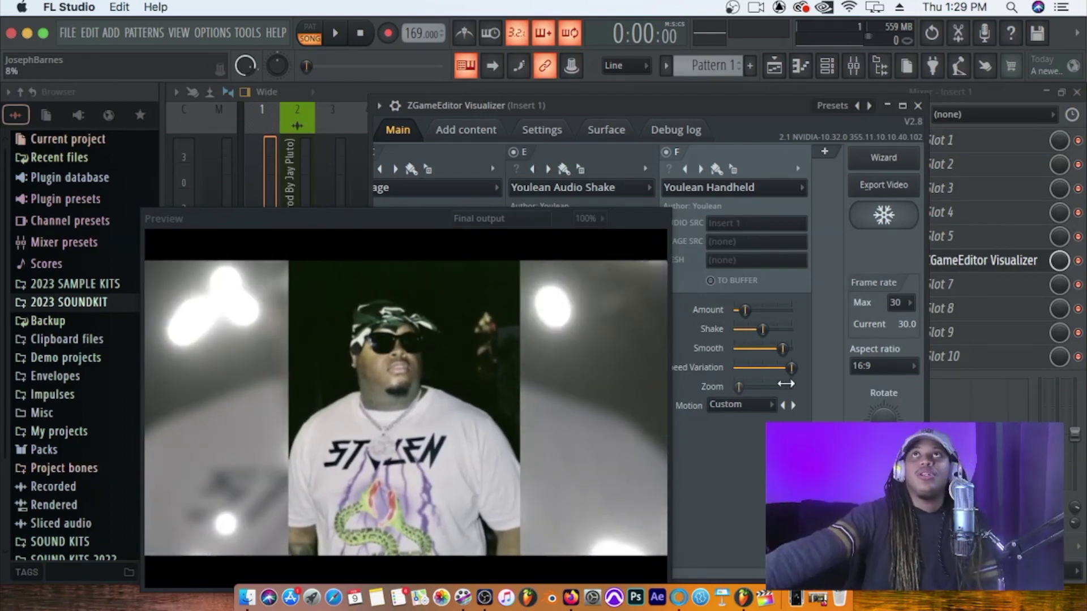
{"action": "left_click_drag", "start_coordinate": [763, 329], "coordinate": [738, 310]}
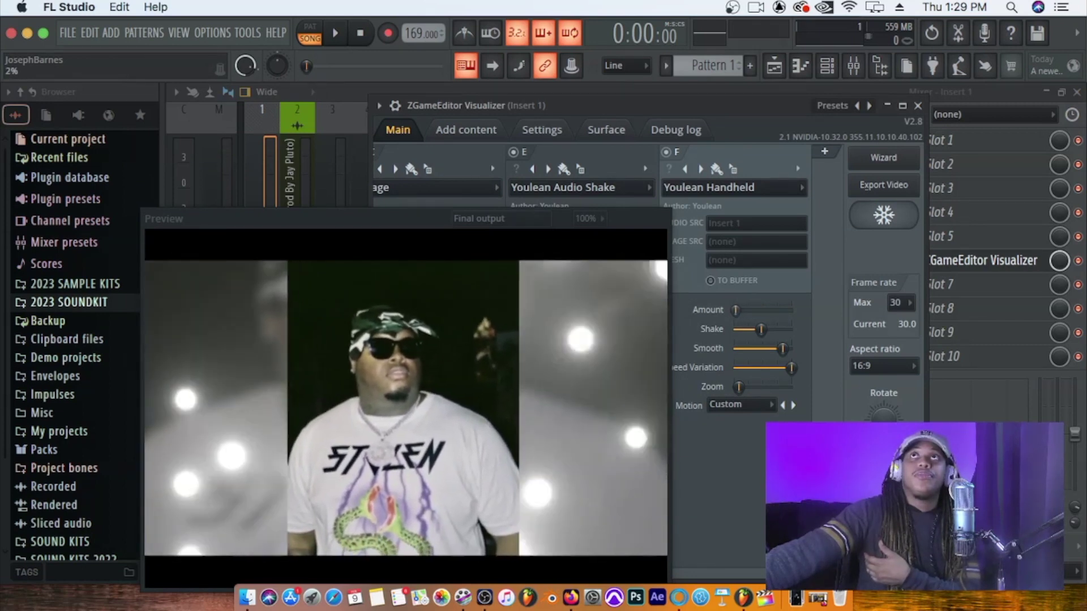
{"action": "key", "text": "space"}
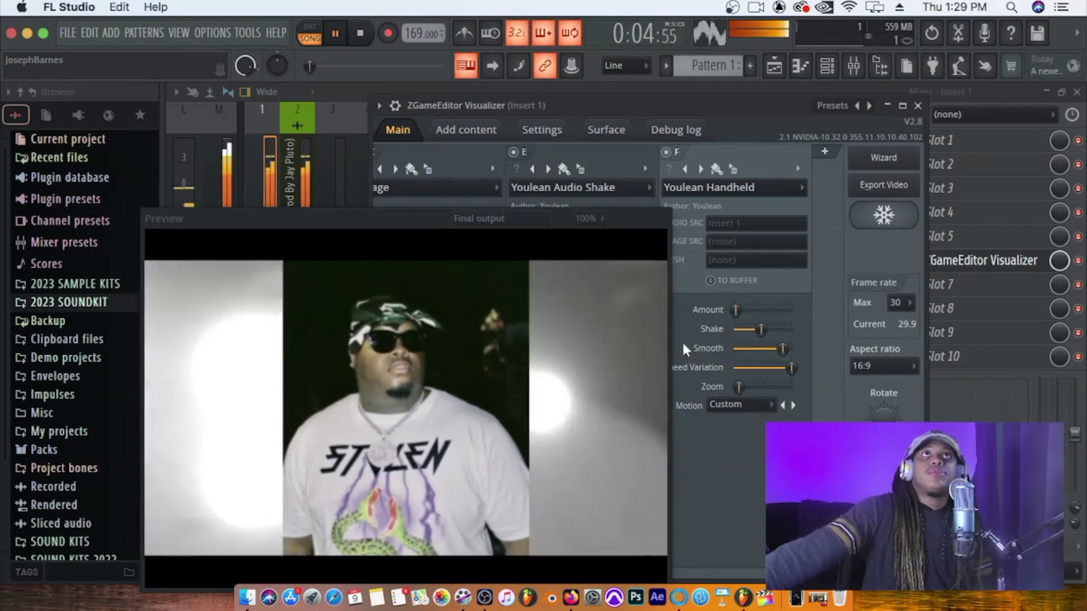
{"action": "key", "text": "space"}
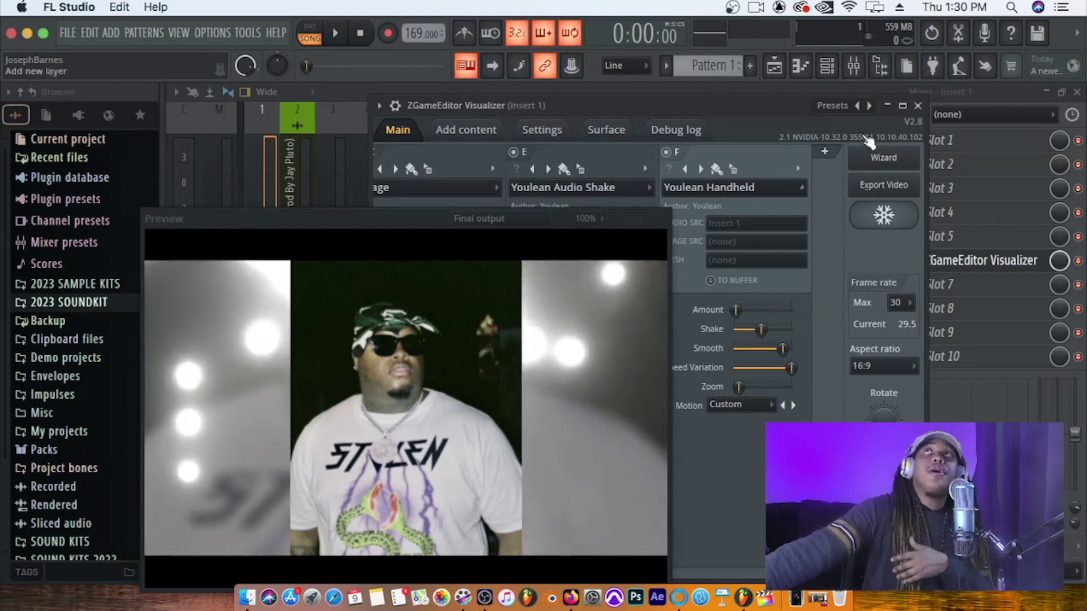
- Play the arrangement in the playlist and view the channel settings of The Change 180bpm audio clip
{"action": "left_click", "coordinate": [1045, 94]}
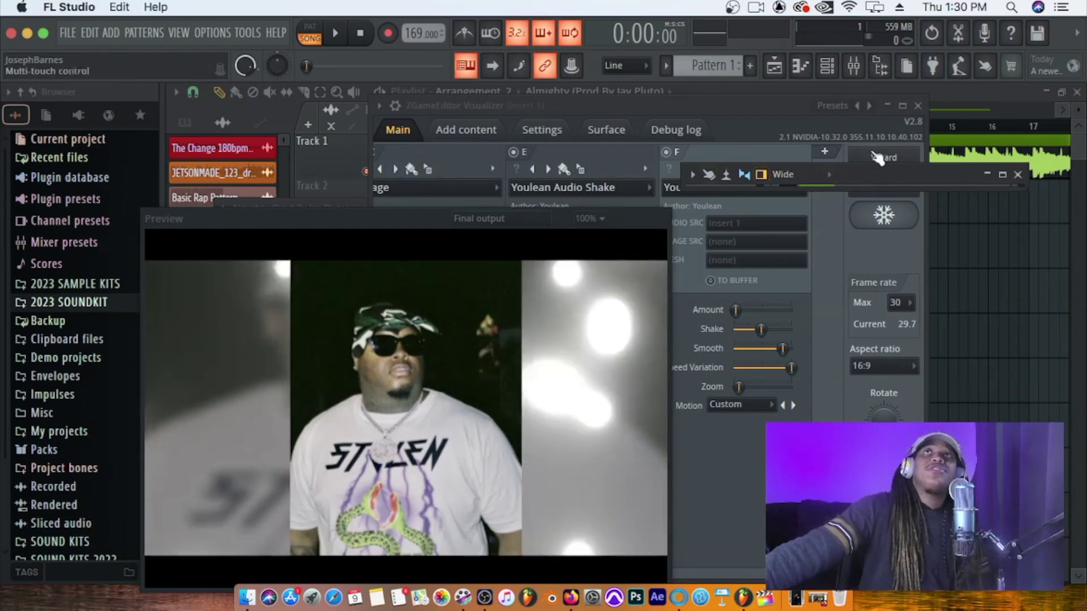
{"action": "left_click", "coordinate": [1017, 174]}
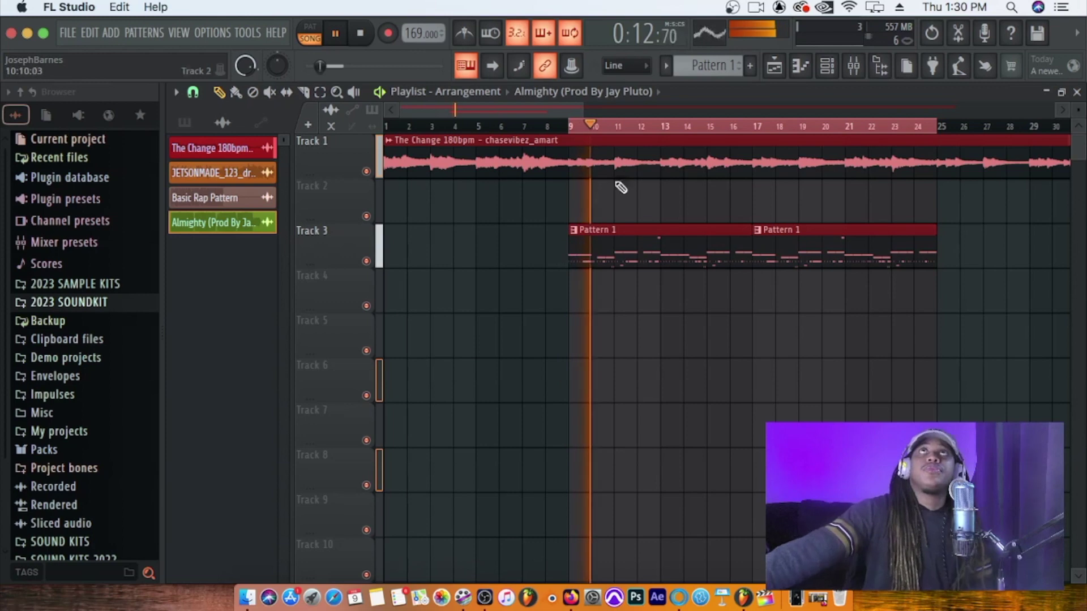
{"action": "double_click", "coordinate": [614, 165]}
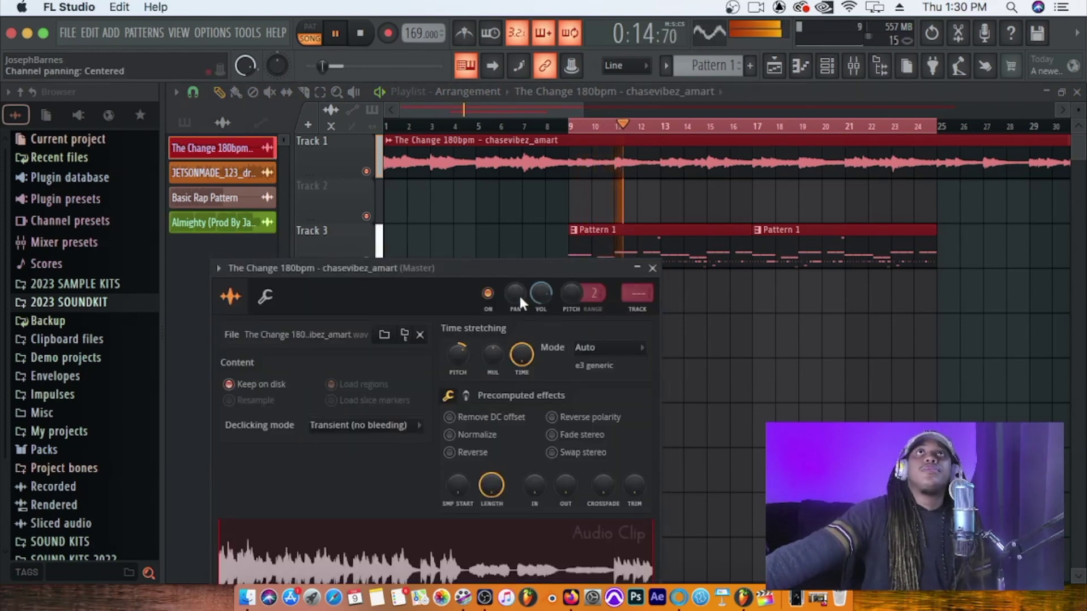
{"action": "left_click", "coordinate": [266, 297]}
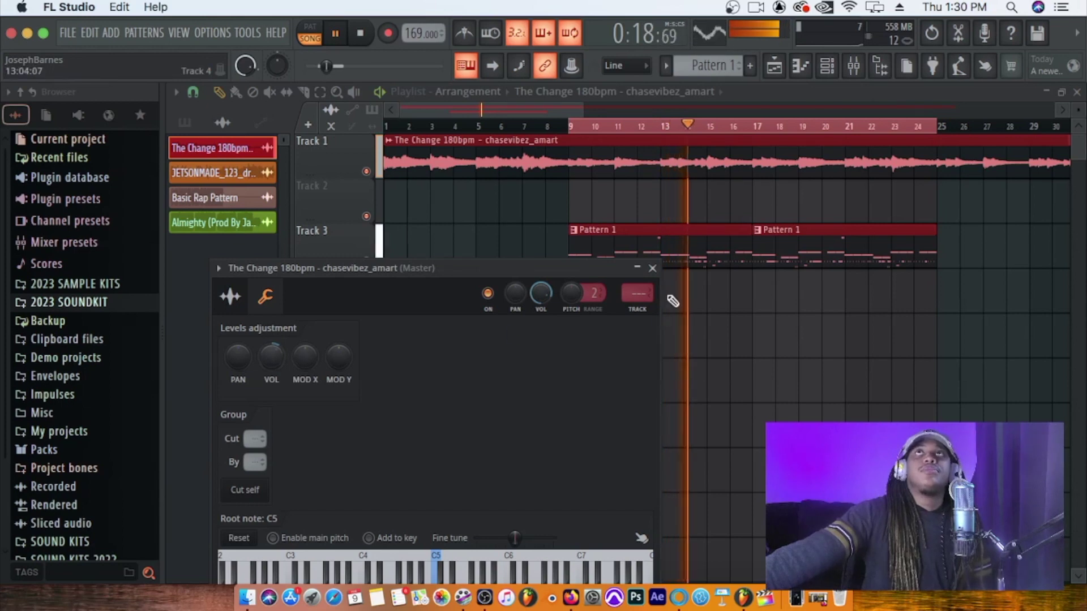
{"action": "left_click", "coordinate": [652, 267]}
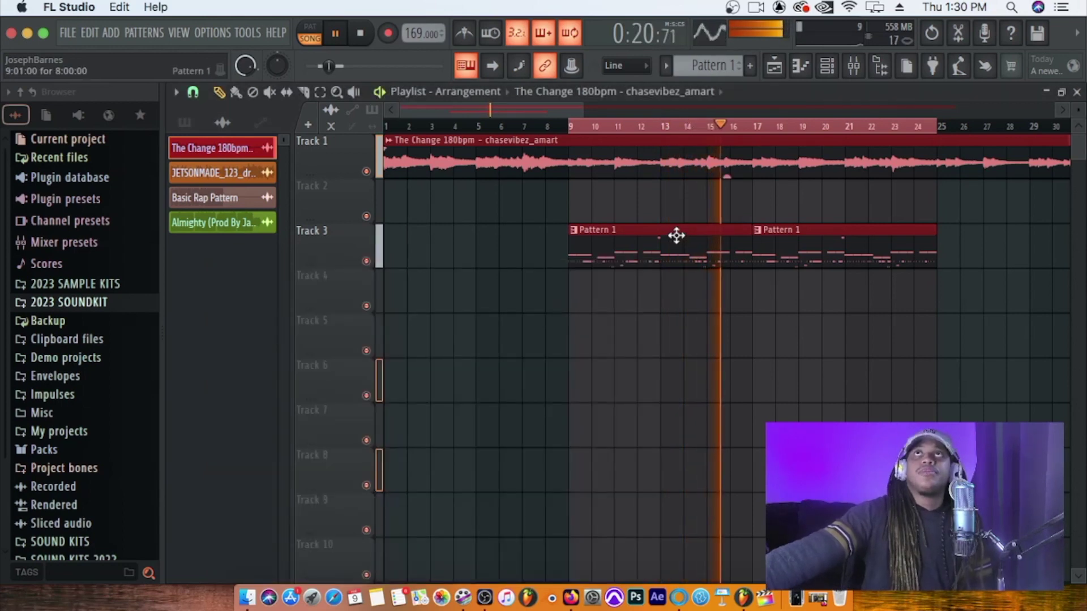
{"action": "key", "text": "space"}
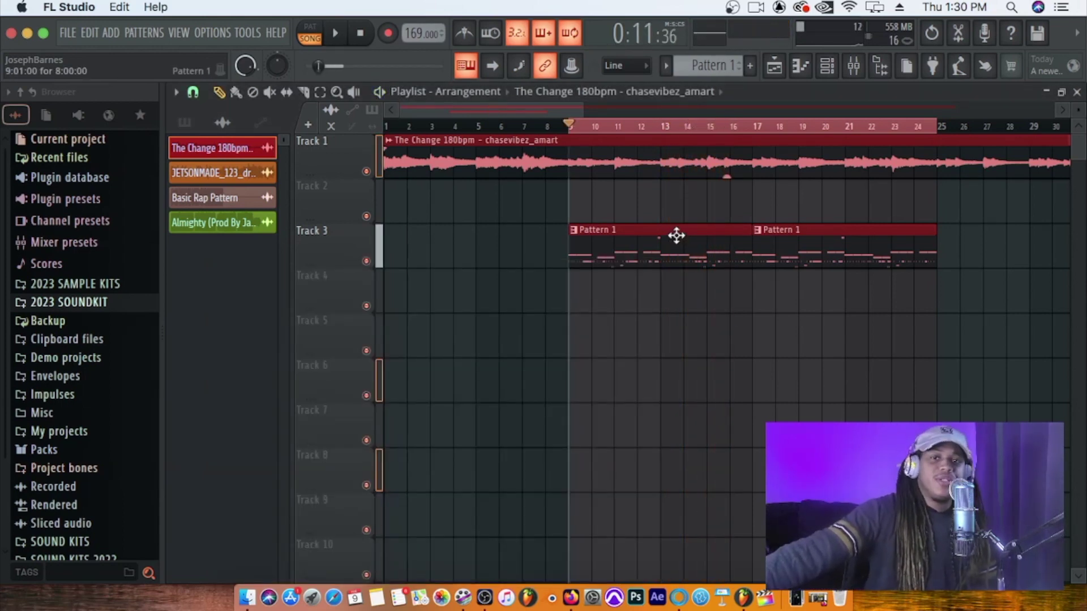
- Show all channels in the channel rack and select the drum channels from Spinz 808 to Triangle3
{"action": "left_click", "coordinate": [1046, 92]}
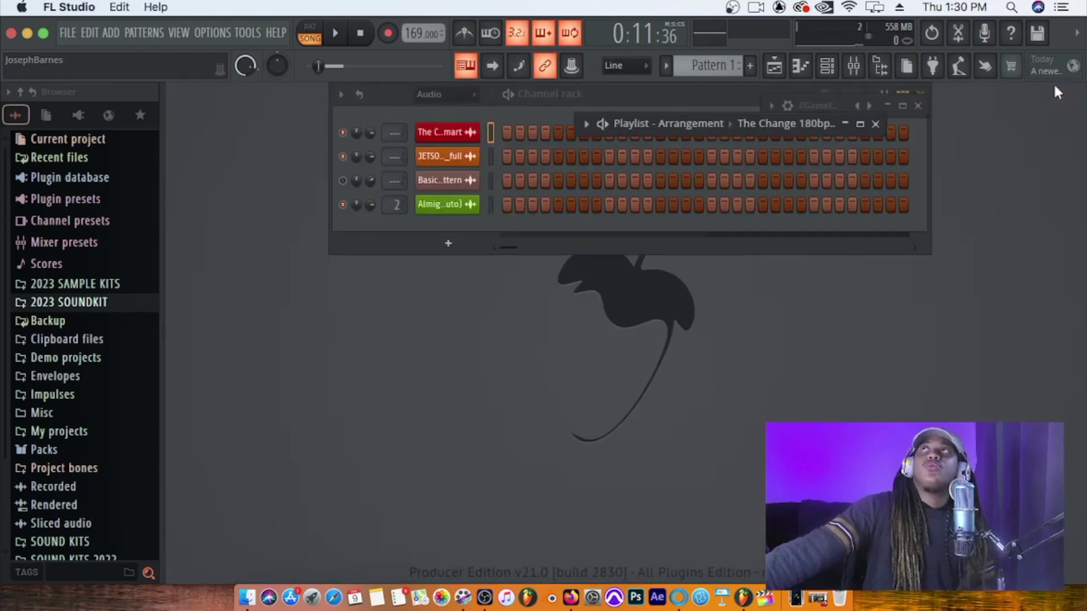
{"action": "left_click", "coordinate": [452, 109]}
{"action": "left_click", "coordinate": [439, 110]}
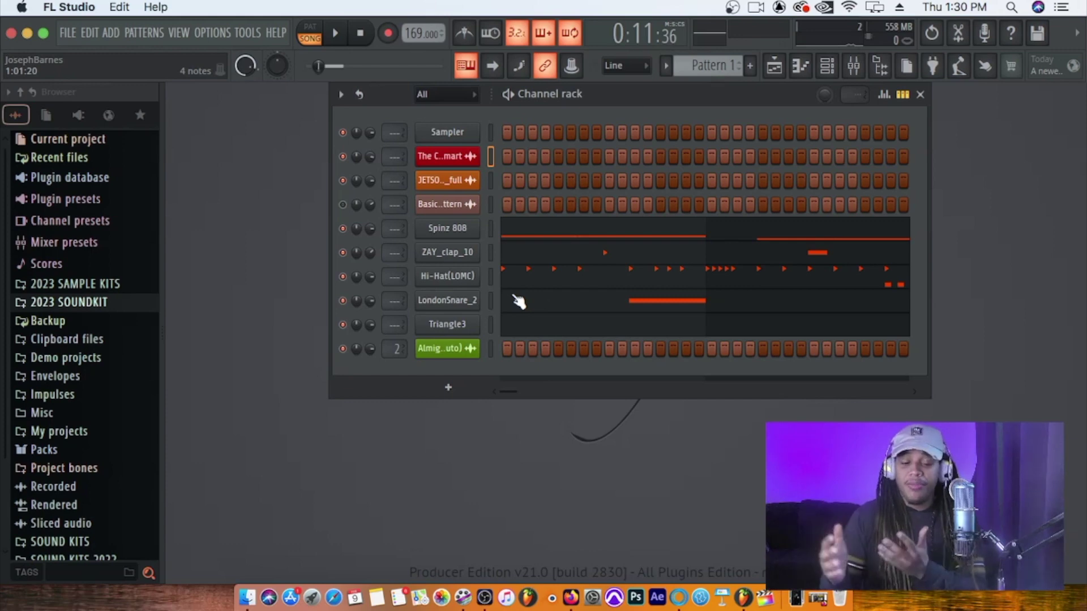
{"action": "left_click", "coordinate": [491, 321]}
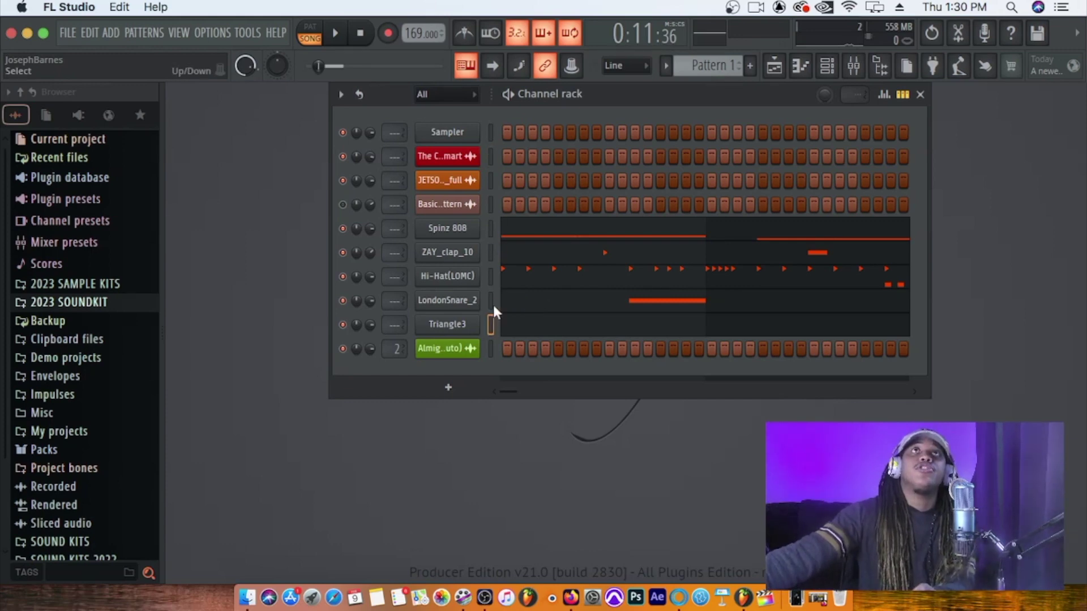
- Route the selected drum channels to consecutive mixer tracks starting from Insert 10
{"action": "left_click", "coordinate": [854, 66]}
{"action": "left_click", "coordinate": [1002, 176]}
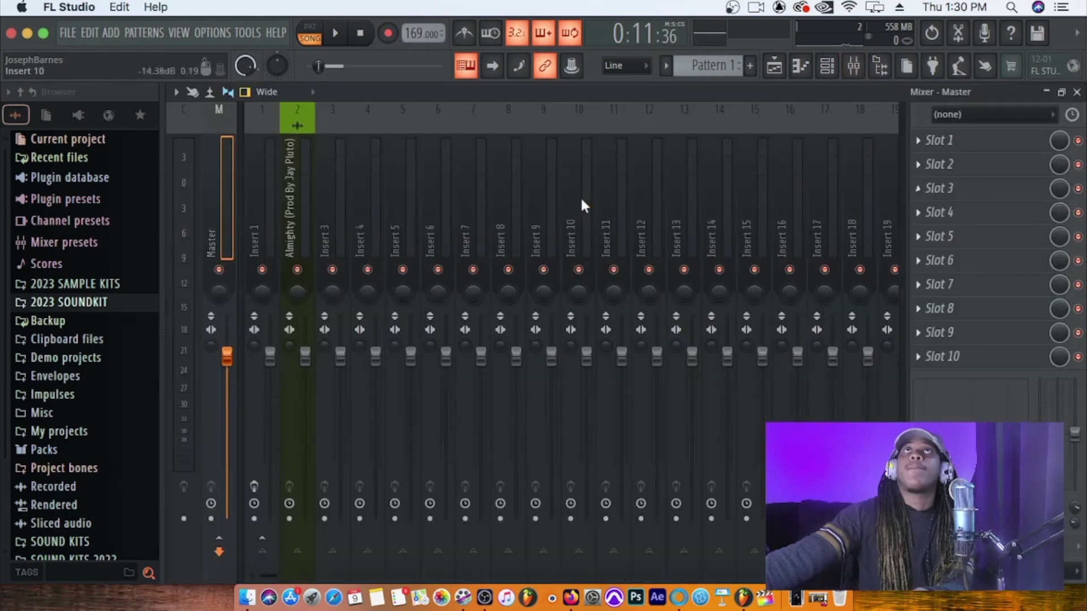
{"action": "right_click", "coordinate": [578, 196]}
{"action": "mouse_move", "coordinate": [685, 281]}
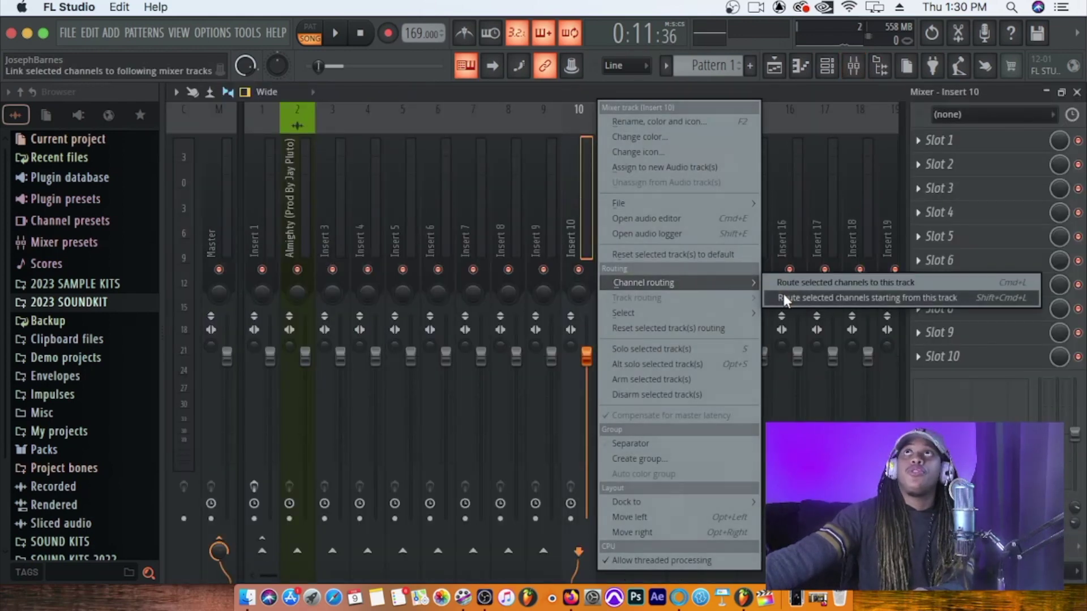
{"action": "left_click", "coordinate": [784, 296]}
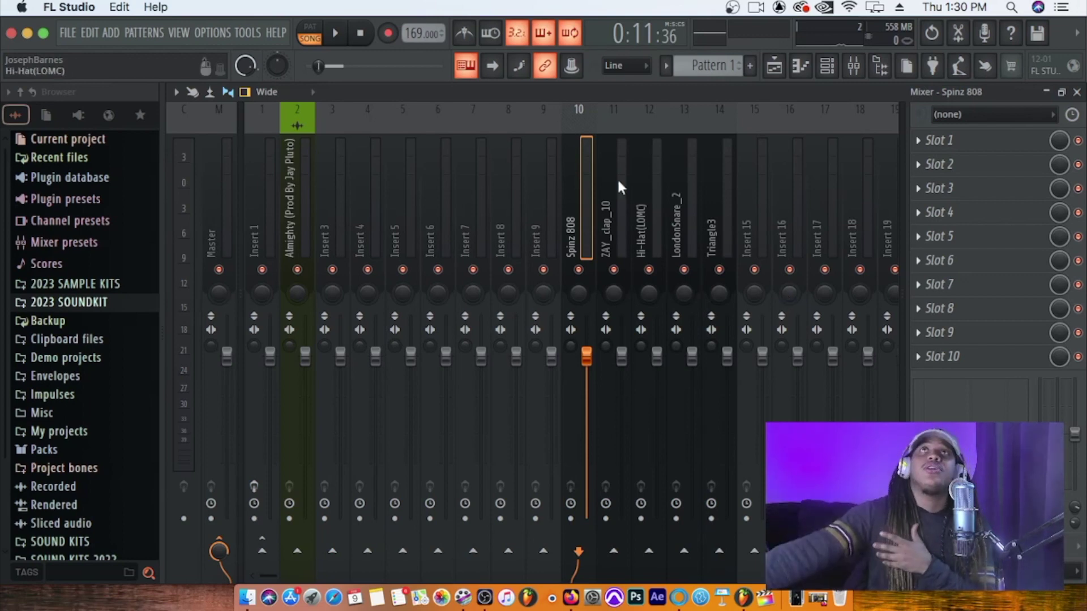
- Step through the drum tracks in the mixer, and add a send from the Spinz 808 track to the Almighty beat's track
{"action": "key", "text": "shift+Right"}
{"action": "key", "text": "shift+Right"}
{"action": "key", "text": "shift+Right"}
{"action": "key", "text": "shift+Right"}
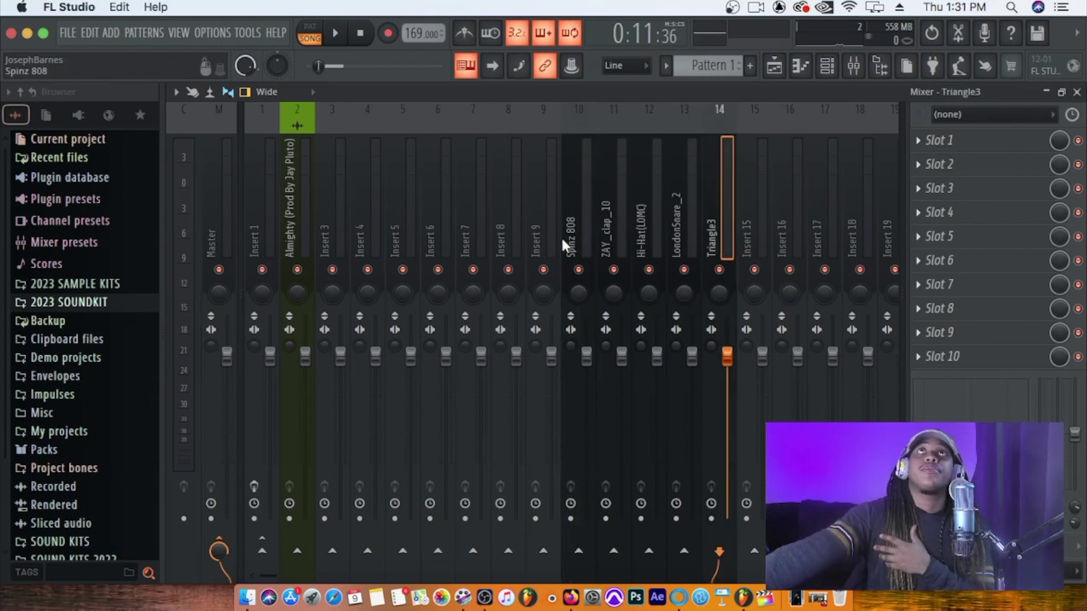
{"action": "left_click", "coordinate": [563, 233]}
{"action": "left_click", "coordinate": [298, 552]}
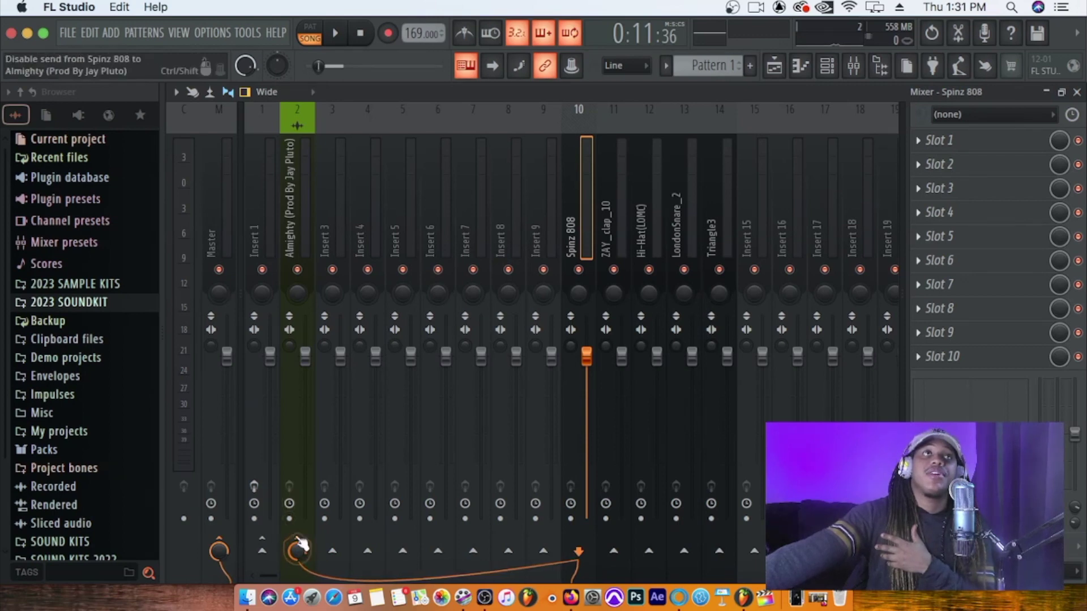
- Remove the Spinz 808 track's send to the Almighty beat's track, and send it to Insert 1 instead
{"action": "left_click", "coordinate": [298, 549]}
{"action": "left_click", "coordinate": [262, 551]}
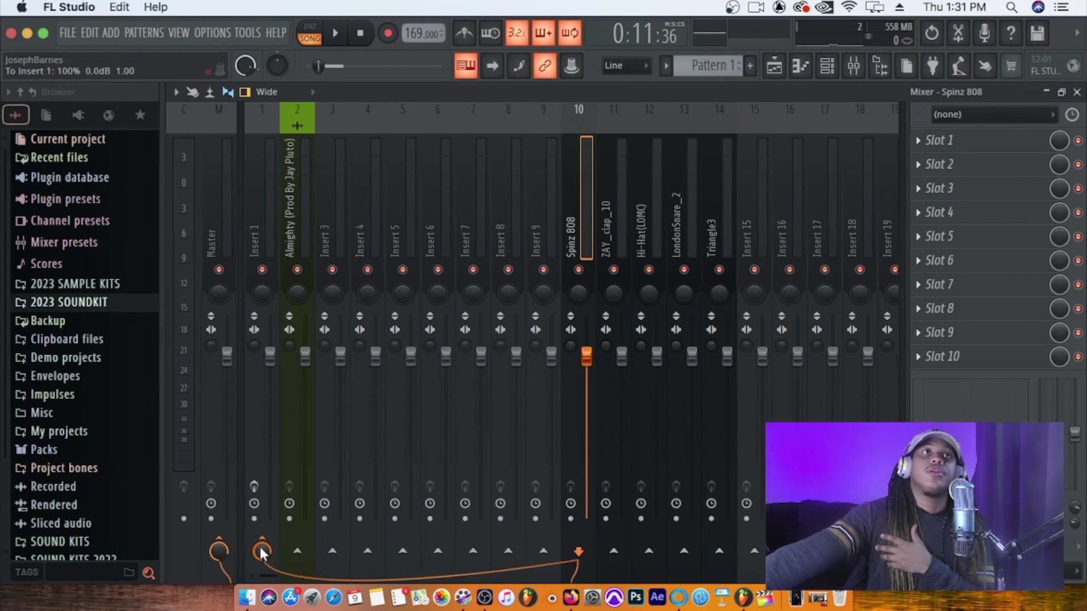
{"action": "left_click", "coordinate": [258, 218]}
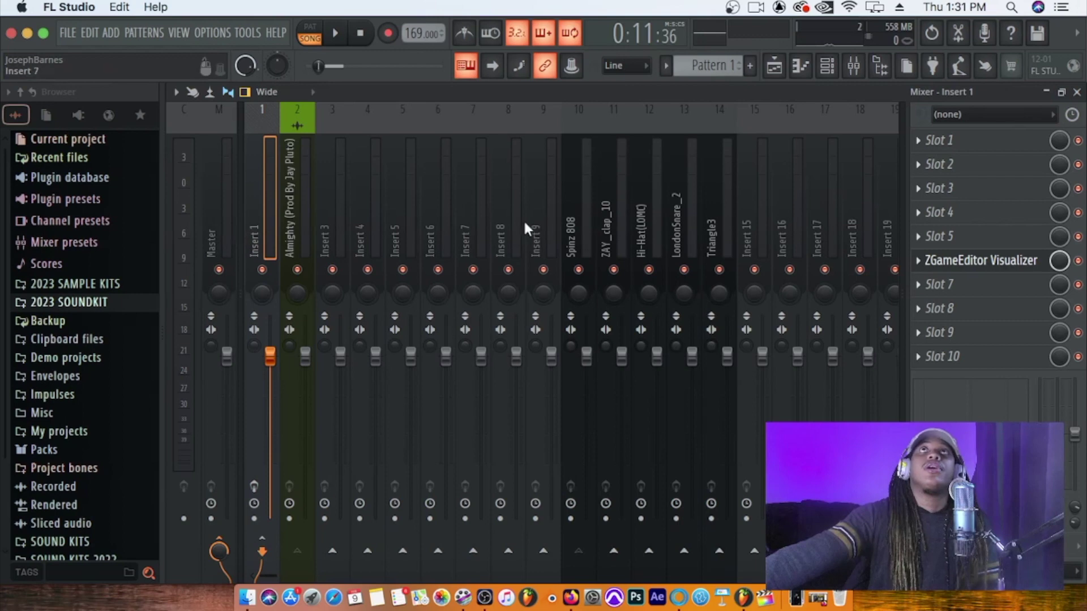
{"action": "left_click", "coordinate": [583, 225]}
- Restore the mixer to a smaller window, and open Insert 1's ZGameEditor Visualizer maximized
{"action": "left_click", "coordinate": [256, 227]}
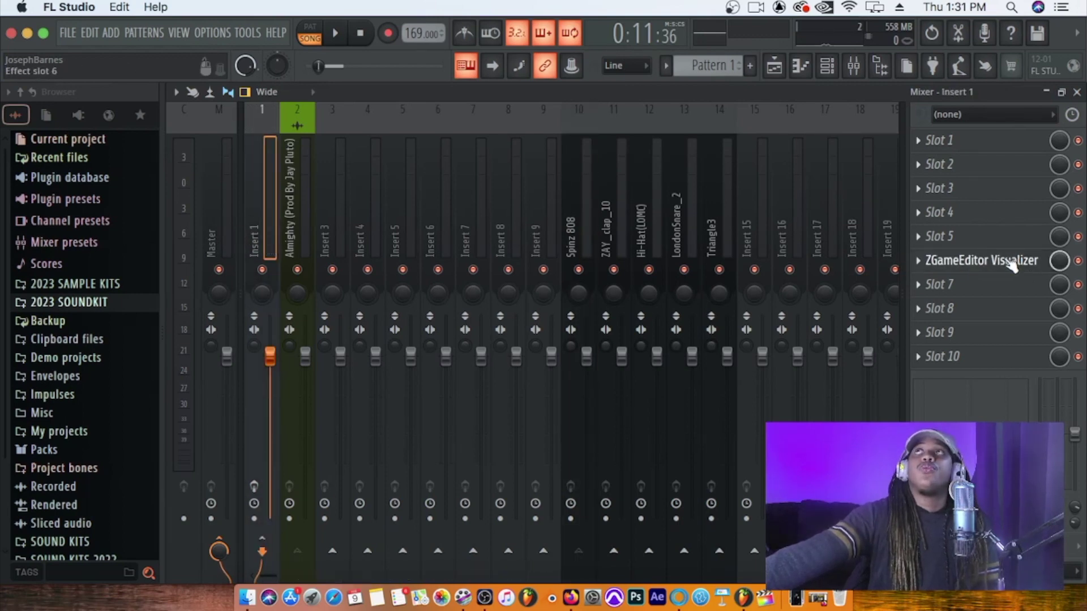
{"action": "left_click", "coordinate": [1062, 93]}
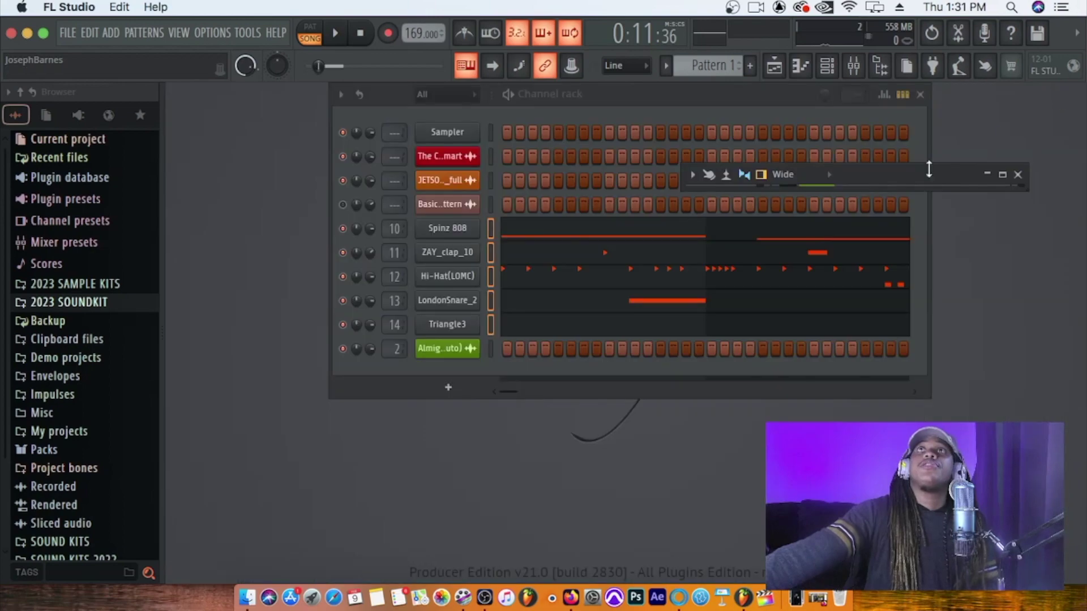
{"action": "left_click", "coordinate": [1003, 177]}
{"action": "left_click", "coordinate": [917, 301]}
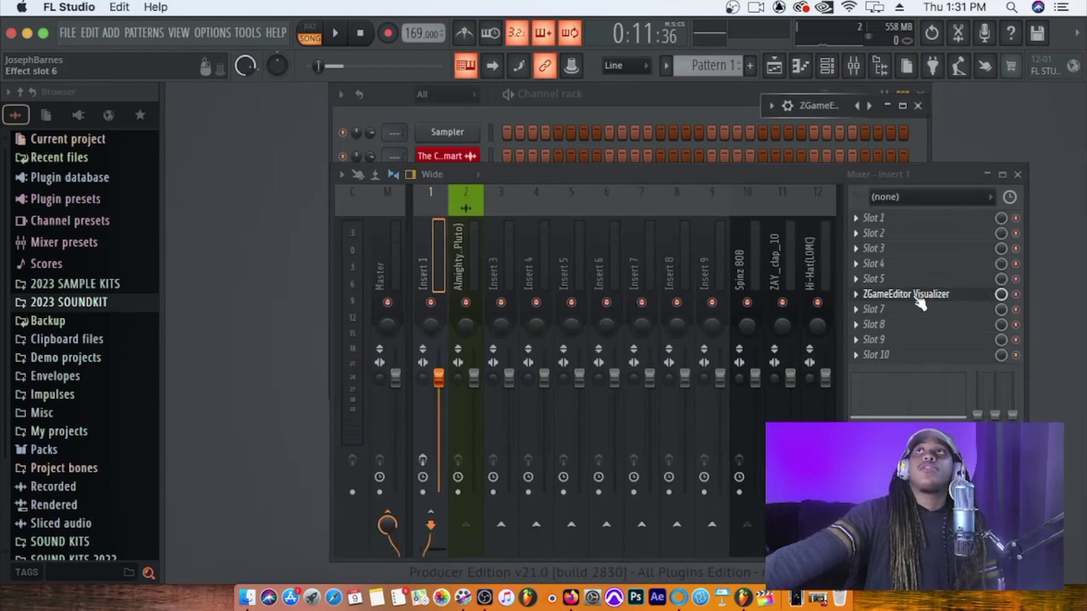
{"action": "left_click", "coordinate": [904, 106]}
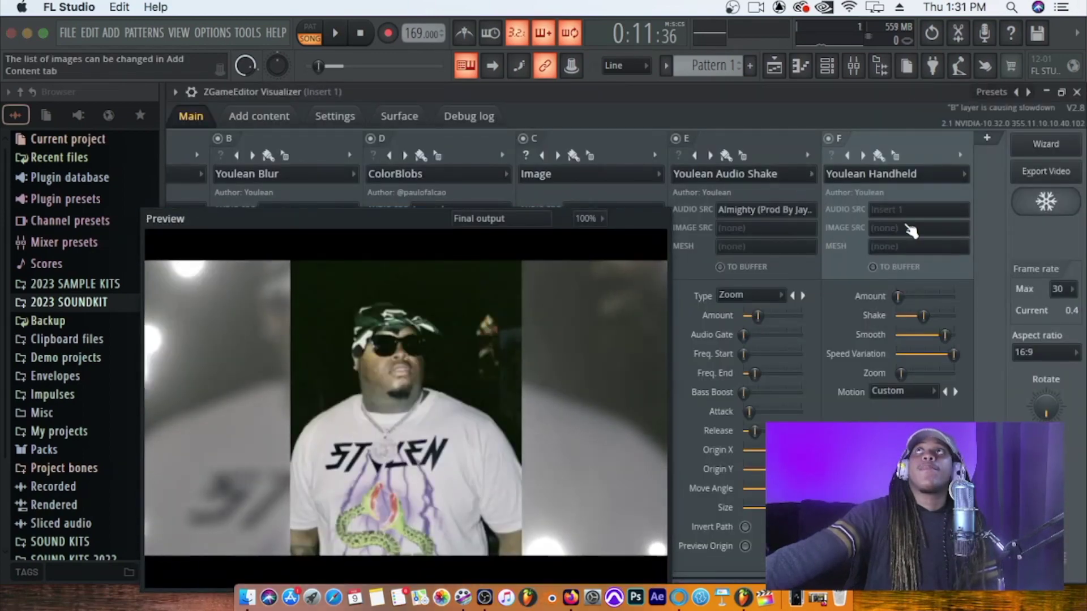
- Set the Youlean Audio Shake layer's audio source to Spinz 808, and play the song to preview the shake
{"action": "left_click", "coordinate": [784, 210]}
{"action": "left_click", "coordinate": [756, 254]}
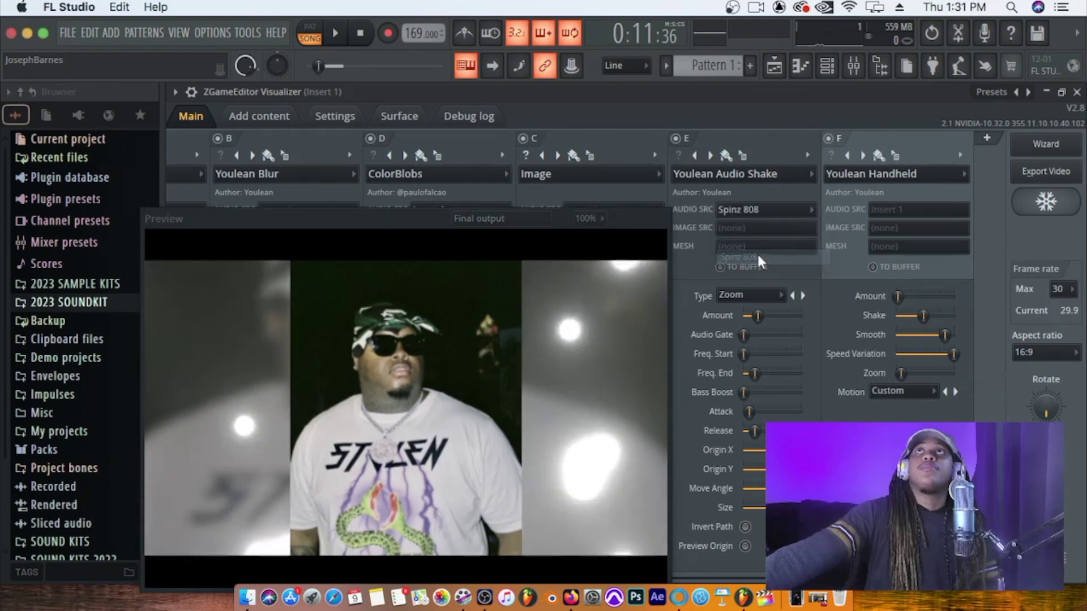
{"action": "key", "text": "space"}
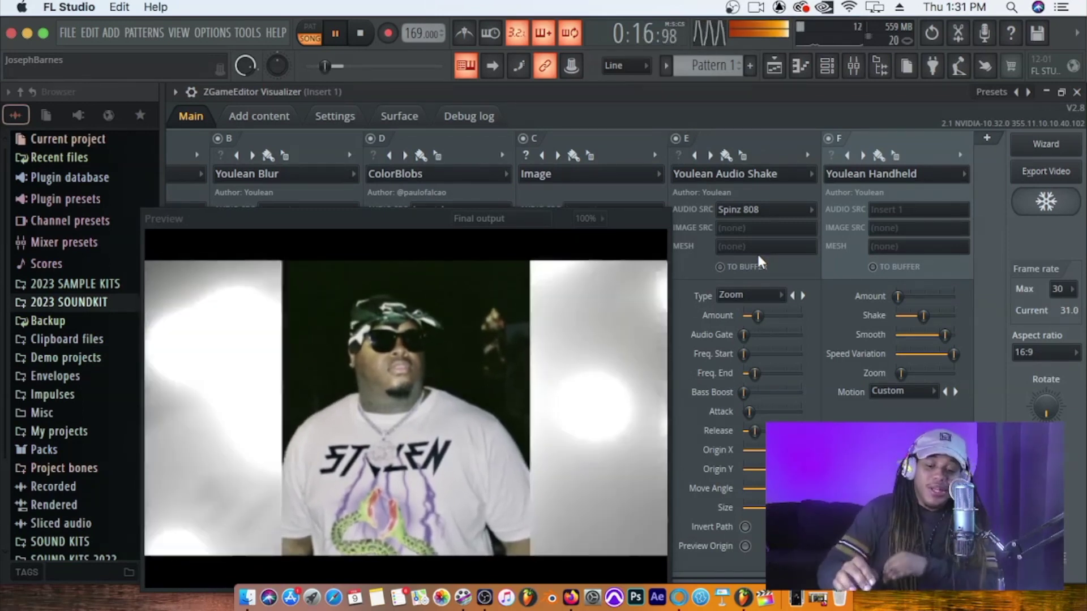
{"action": "key", "text": "space"}
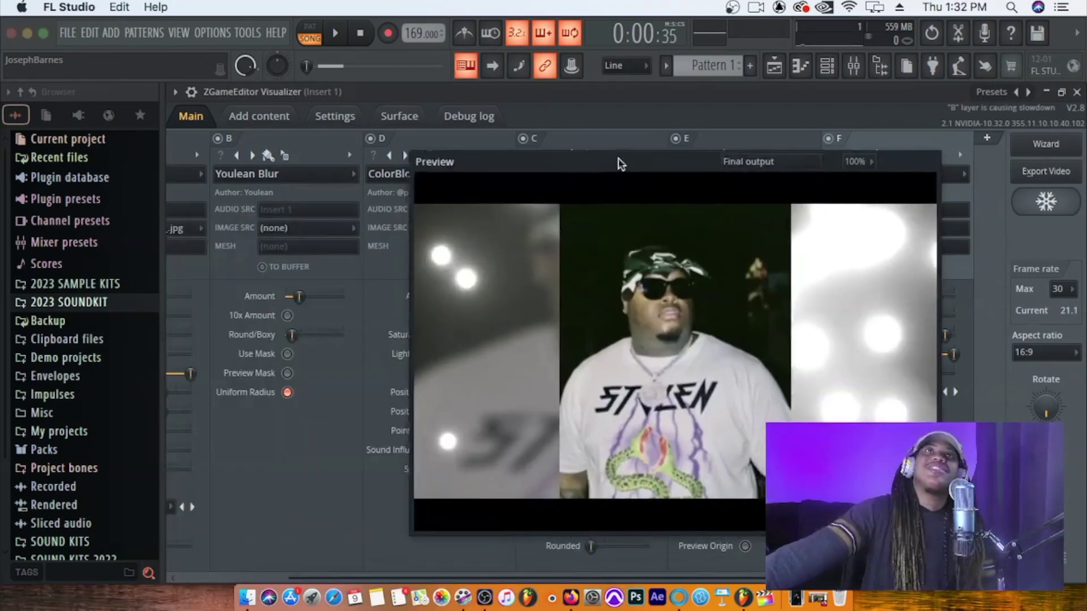
- Move the preview window aside, and set up a video export named te4st.mp4 with the YouTube HD preset, continuing to the render settings
{"action": "left_click_drag", "start_coordinate": [619, 165], "coordinate": [509, 181]}
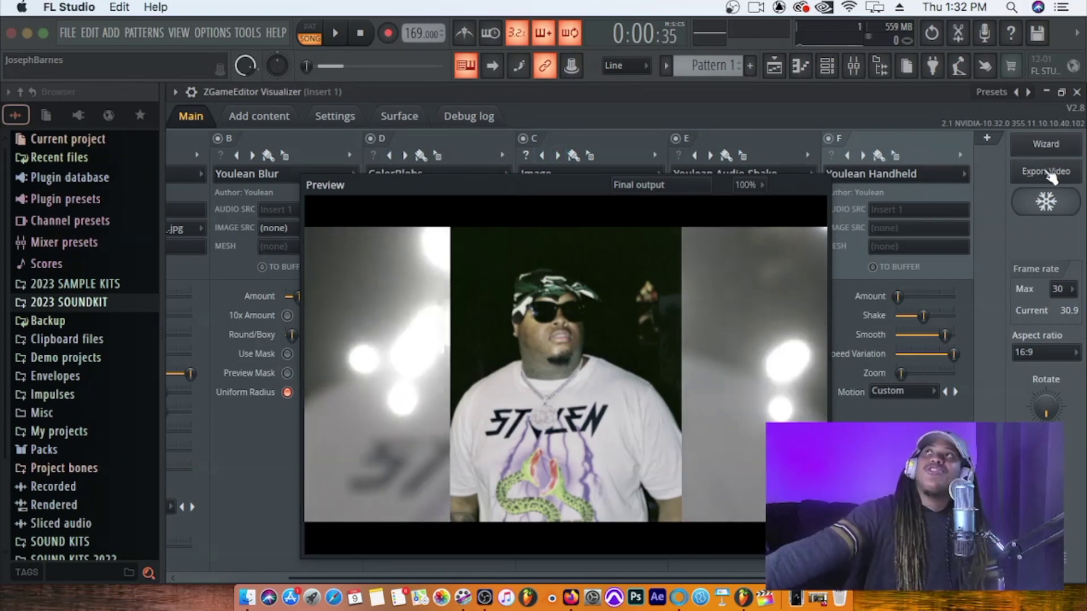
{"action": "left_click", "coordinate": [1048, 177]}
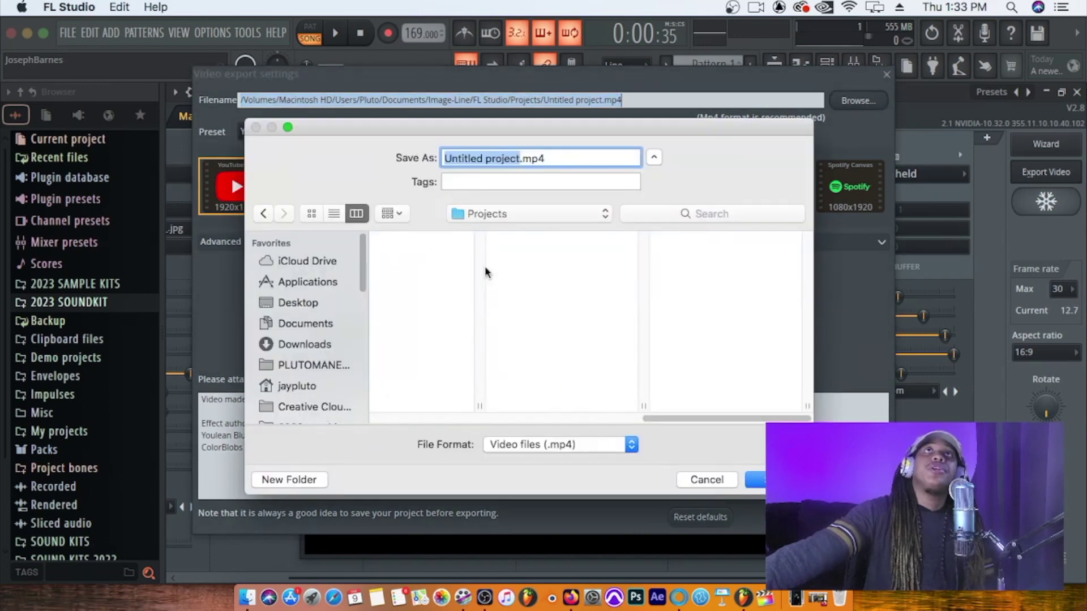
{"action": "type", "text": "te4st"}
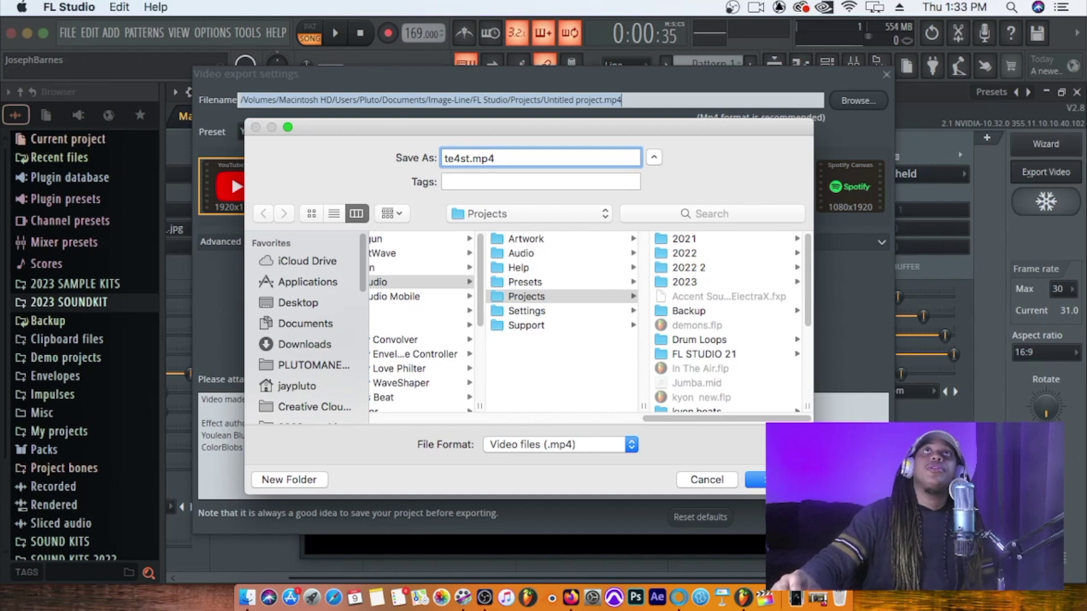
{"action": "key", "text": "Return"}
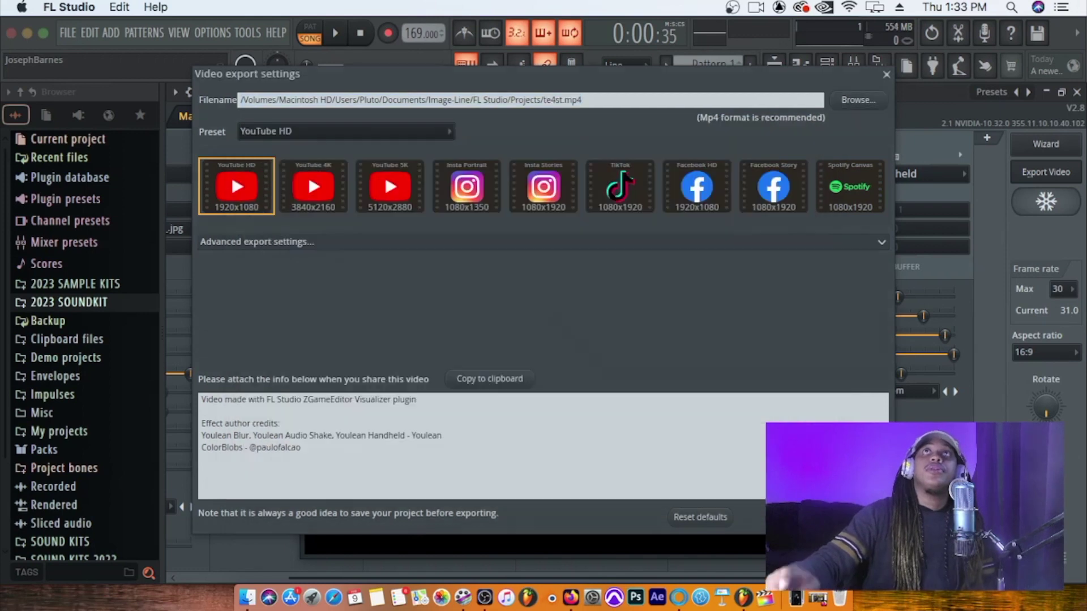
{"action": "key", "text": "Return"}
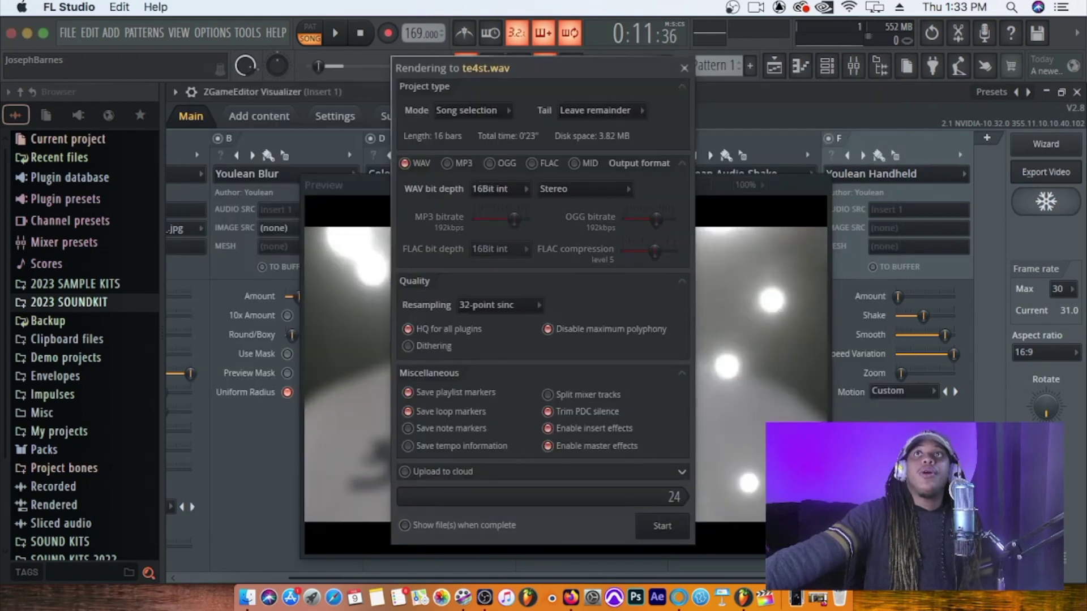